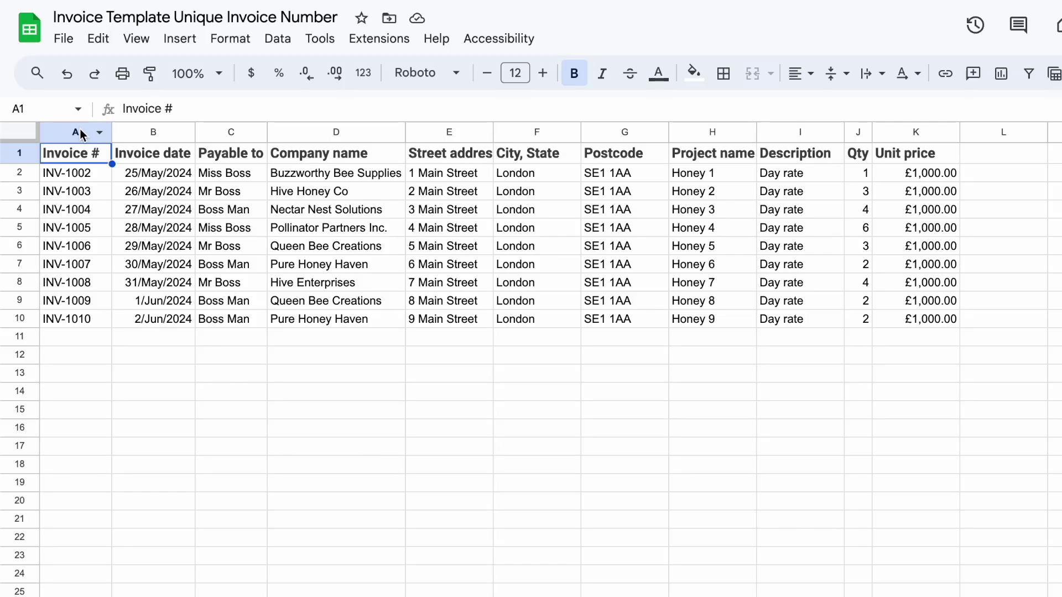
Step: Choose INV-1007 from the Invoice # dropdown on the Invoice sheet
{"action": "left_click_drag", "start_coordinate": [73, 231], "coordinate": [68, 142]}
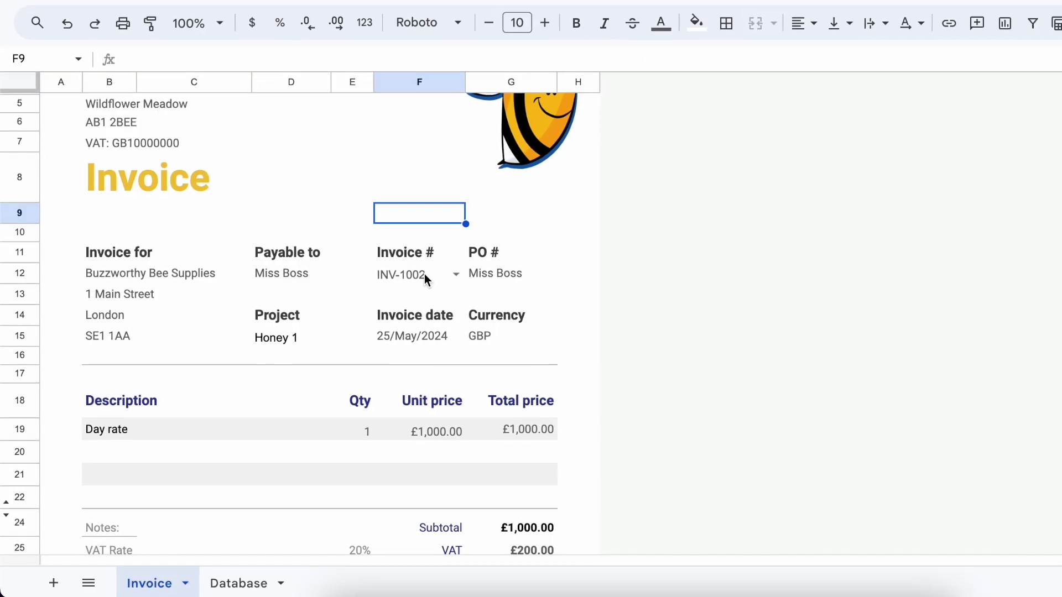
{"action": "left_click", "coordinate": [424, 274]}
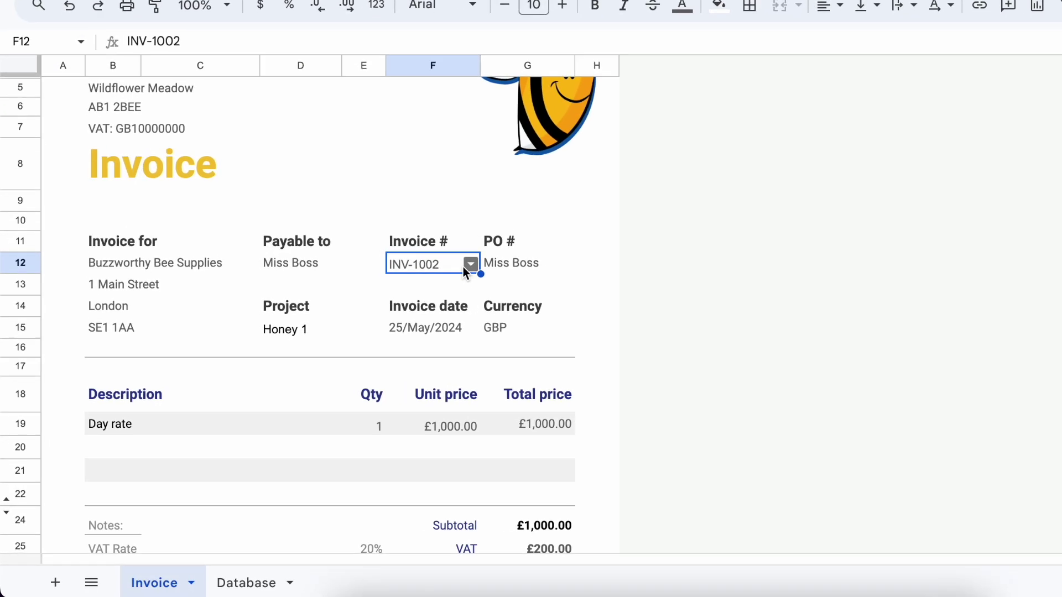
{"action": "left_click", "coordinate": [459, 271]}
{"action": "left_click", "coordinate": [442, 445]}
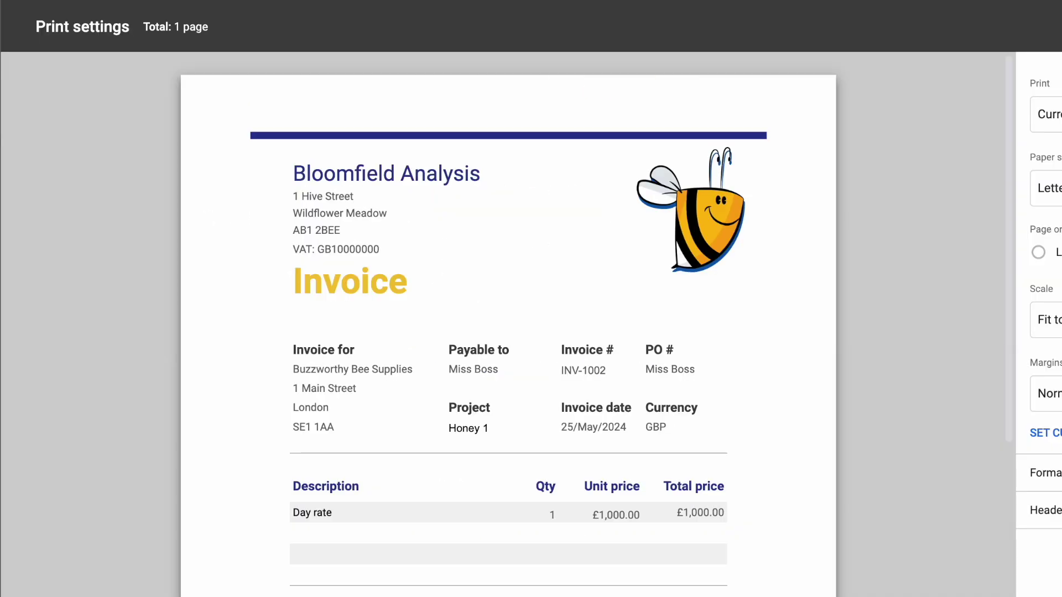
{"action": "scroll", "coordinate": [670, 433], "scroll_direction": "down", "scroll_amount": 3}
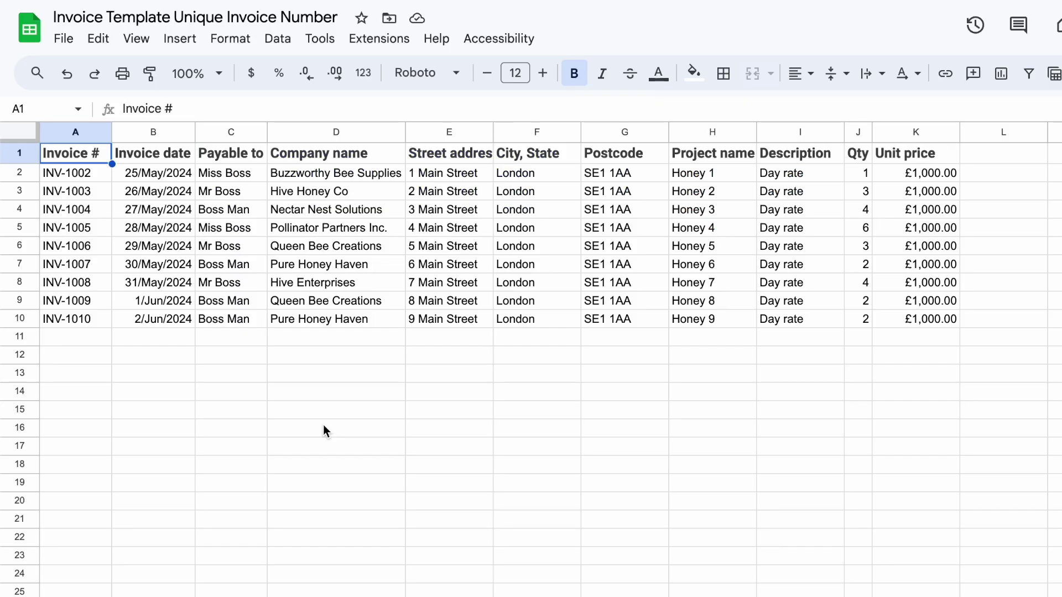
Step: Replace the Invoice # IDs with =ROW(B2) in A2 and begin adding an "INV" prefix
{"action": "key", "text": "Down"}
{"action": "key", "text": "ctrl+shift+Down"}
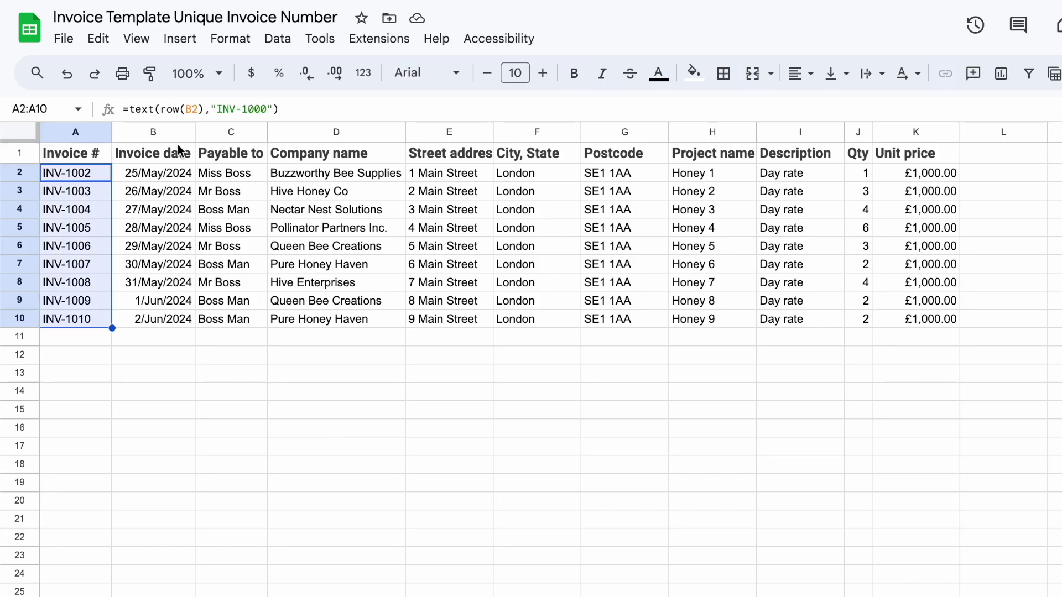
{"action": "left_click", "coordinate": [75, 173]}
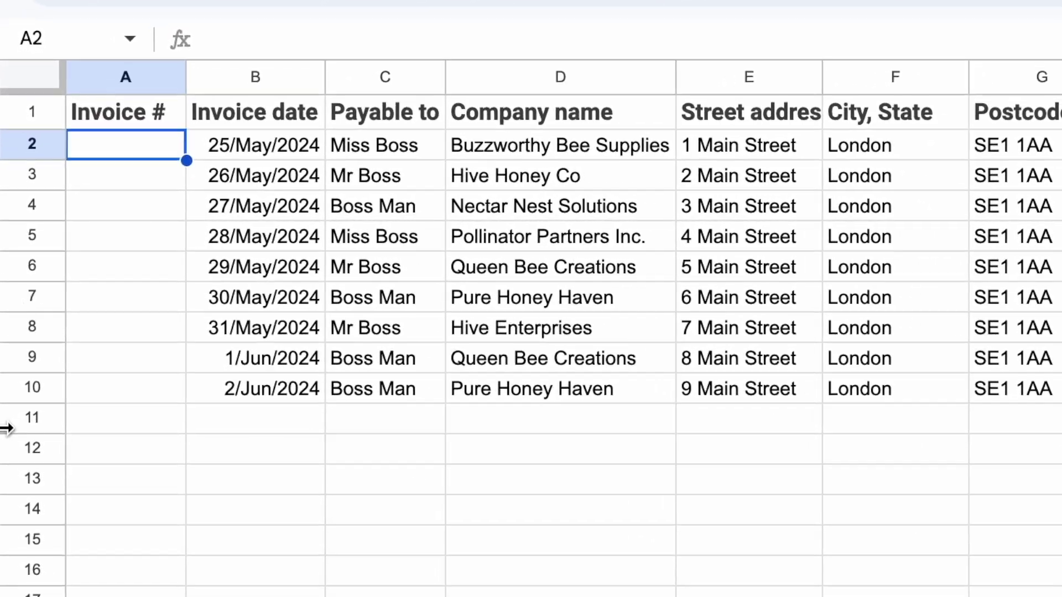
{"action": "type", "text": "=Ro"}
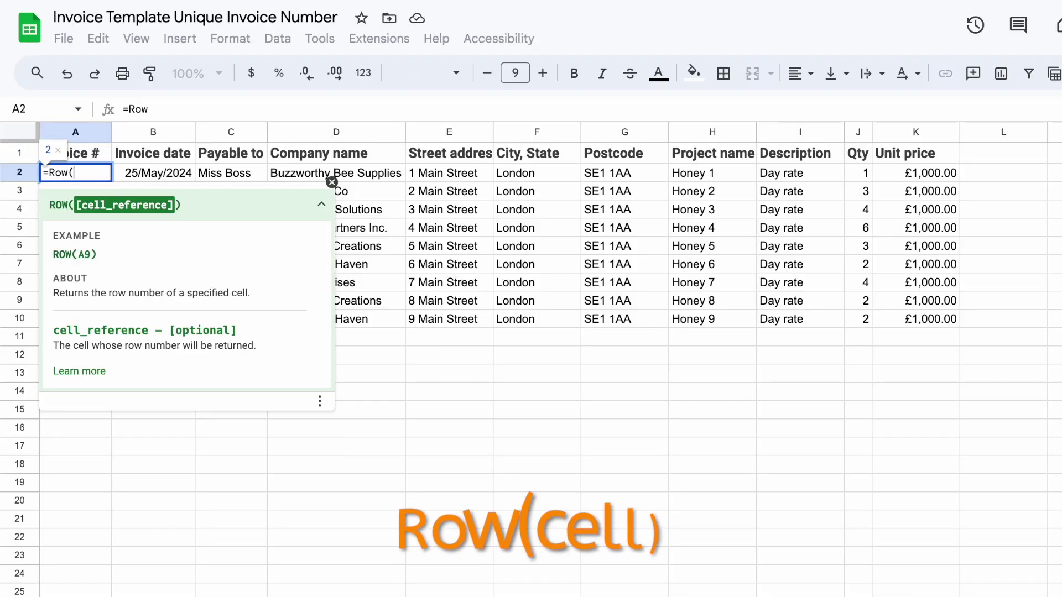
{"action": "type", "text": "w("}
{"action": "left_click", "coordinate": [151, 174]}
{"action": "key", "text": "Return"}
{"action": "left_click", "coordinate": [109, 179]}
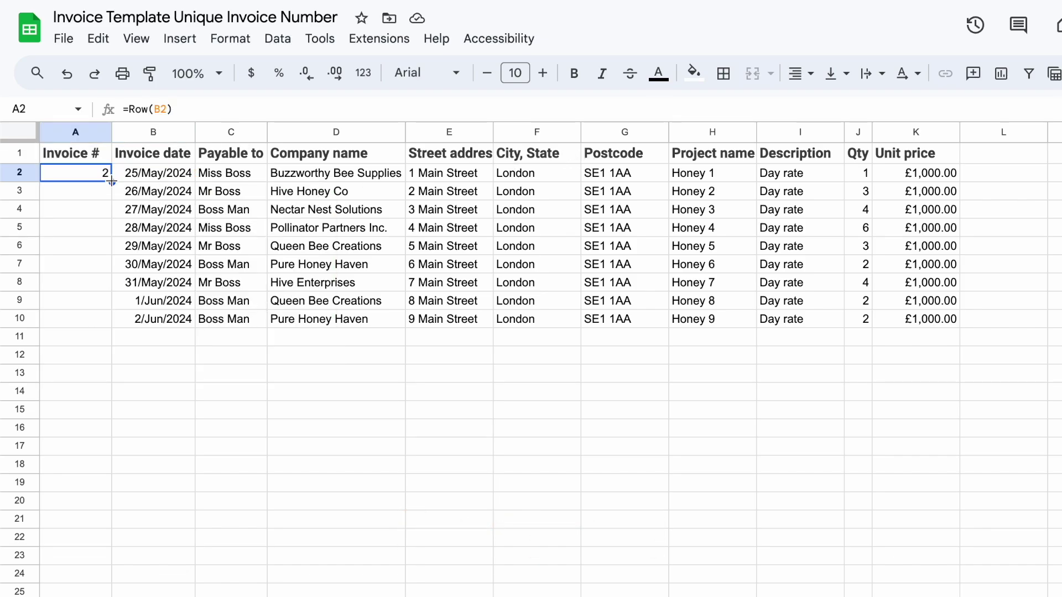
{"action": "left_click", "coordinate": [130, 111]}
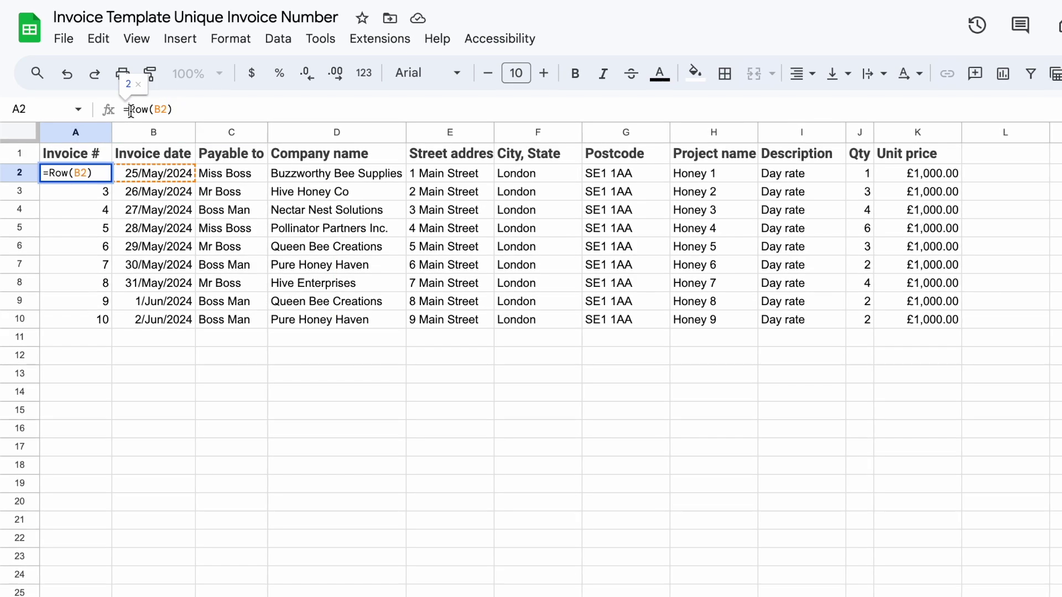
{"action": "type", "text": "\"INV"}
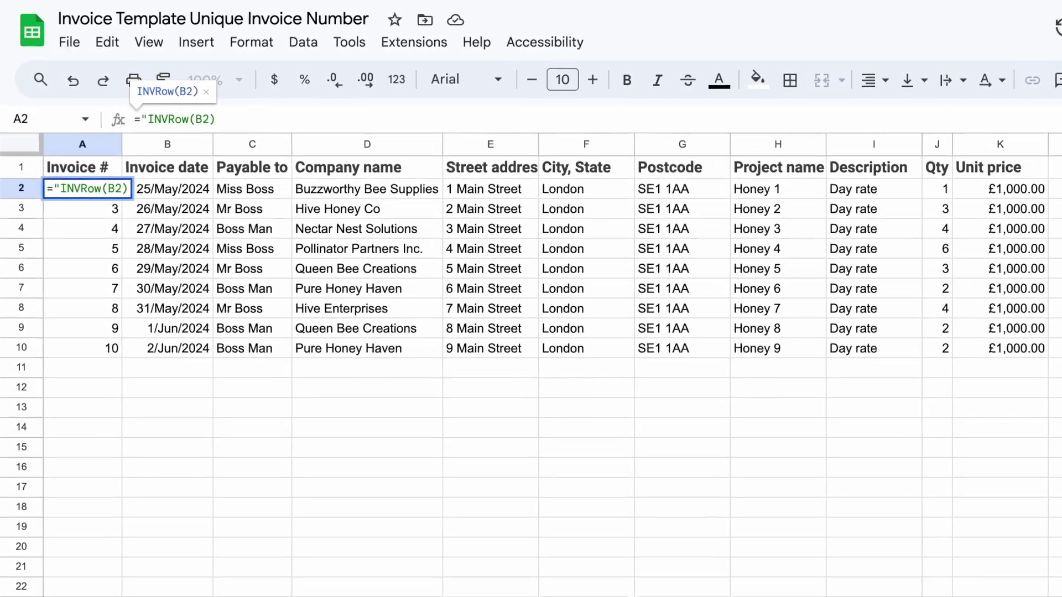
{"action": "type", "text": "\""}
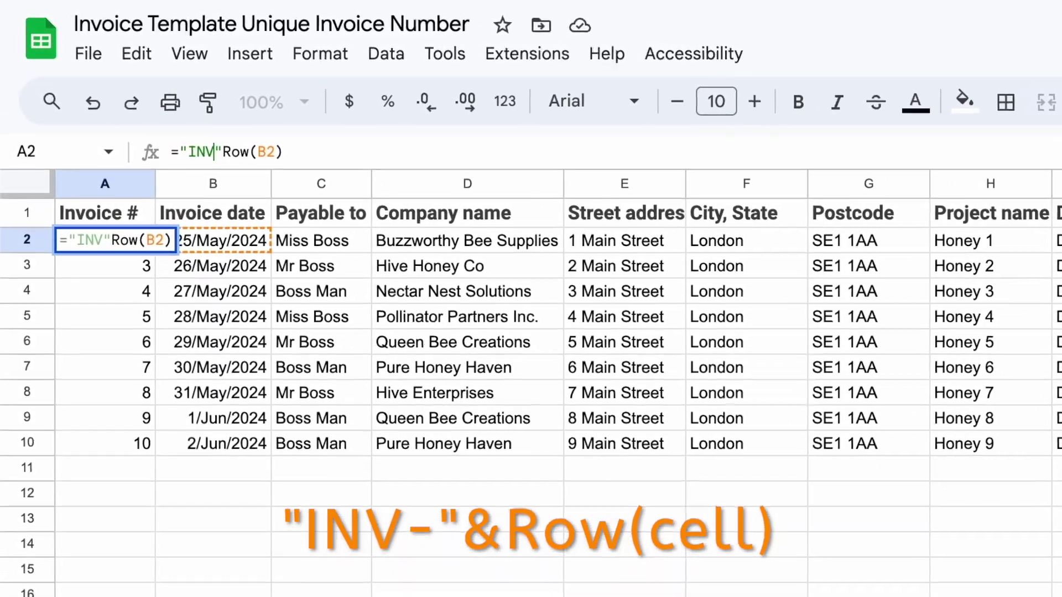
Step: Prefix A2 with "INV-", rewrite it as CONCATENATE("INV-",ROW(B2)), and paste into A2:A10
{"action": "type", "text": "-\""}
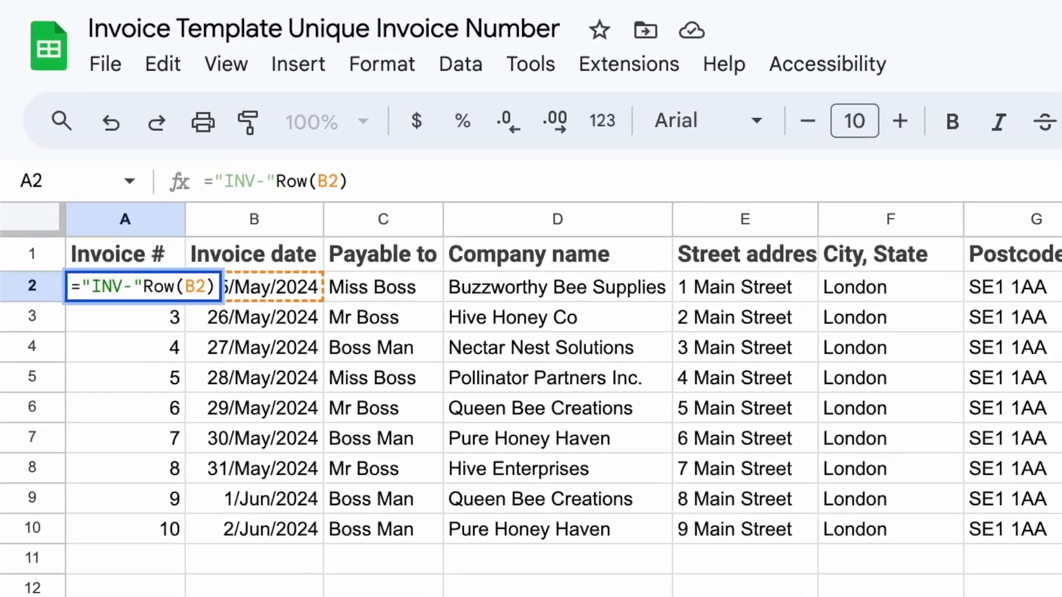
{"action": "type", "text": "&"}
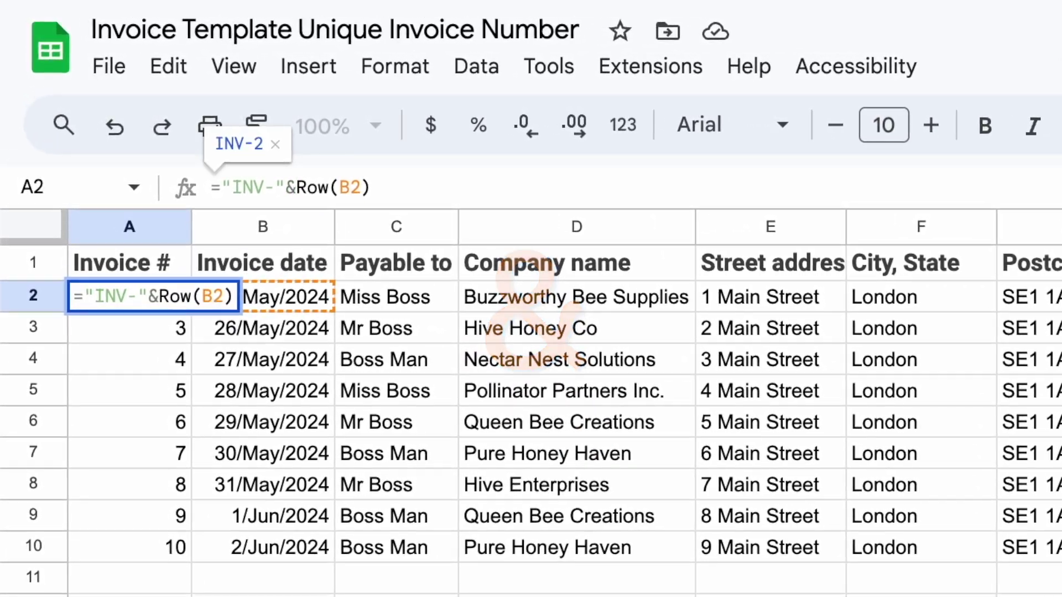
{"action": "key", "text": "Return"}
{"action": "left_click", "coordinate": [188, 308]}
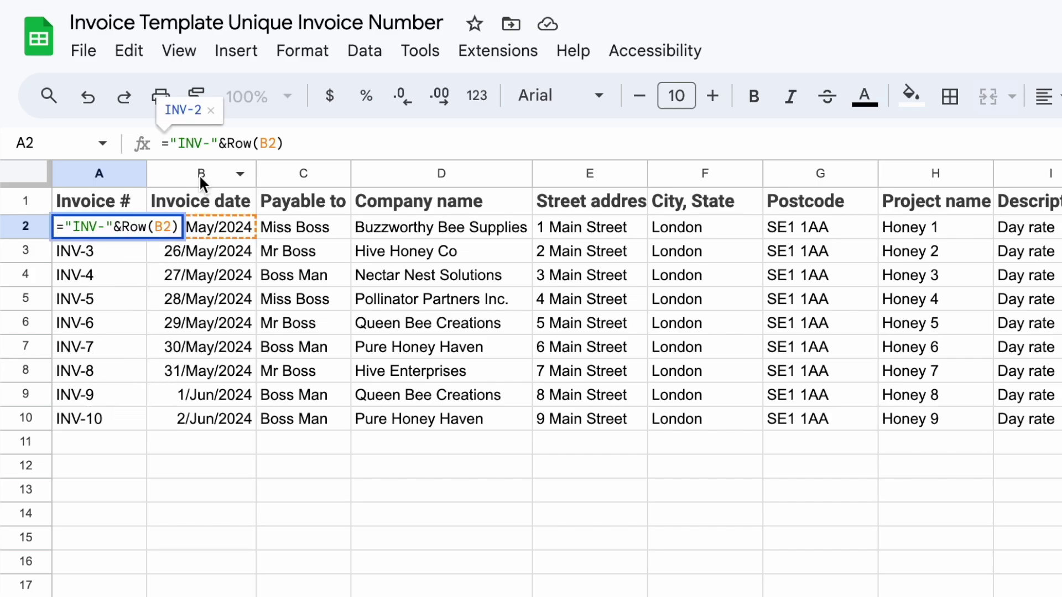
{"action": "type", "text": "Concatenate("}
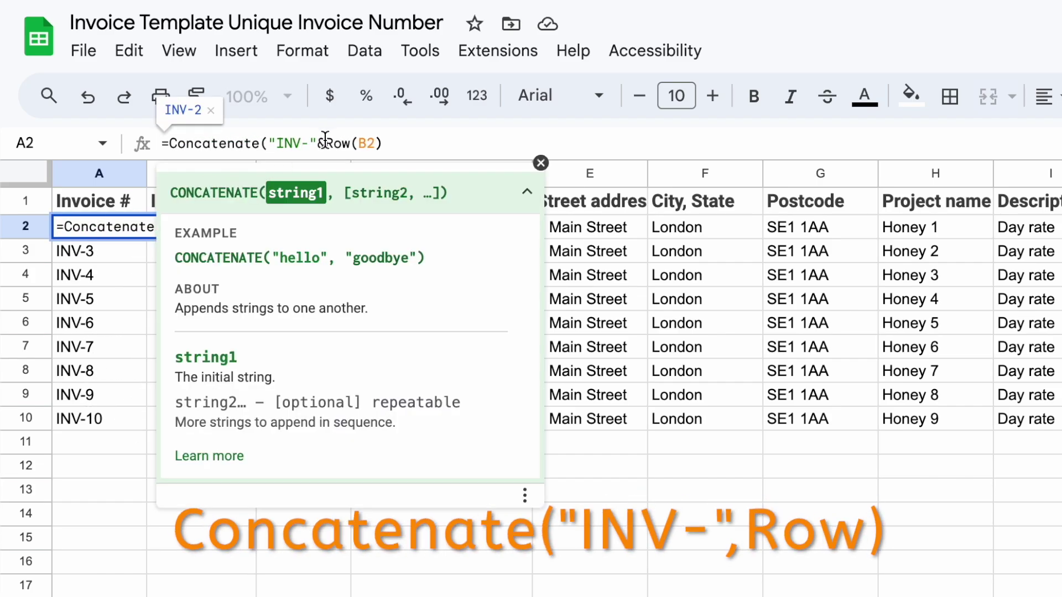
{"action": "type", "text": ","}
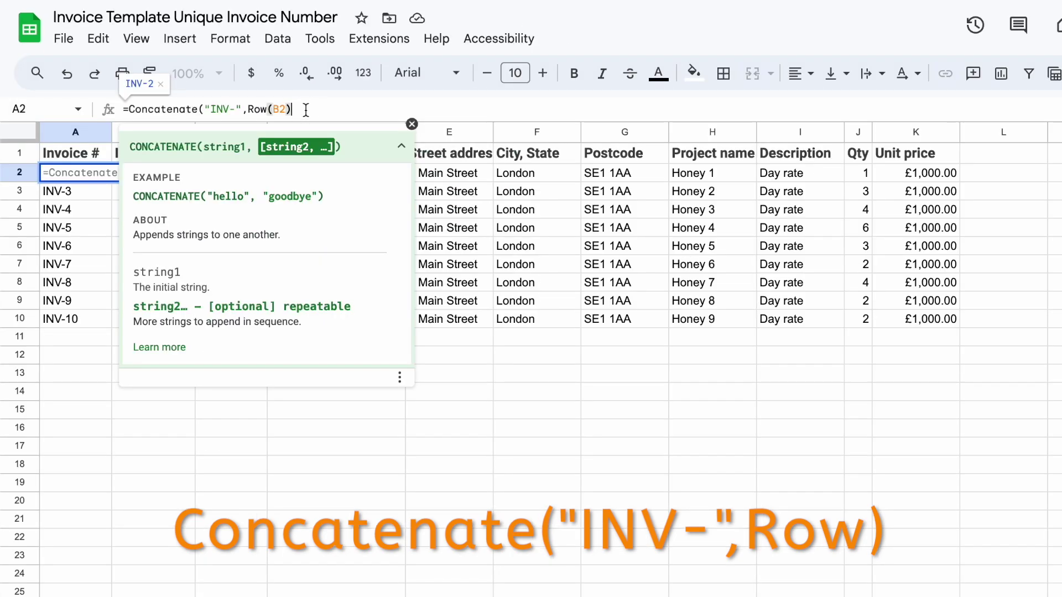
{"action": "type", "text": ")"}
{"action": "key", "text": "Return"}
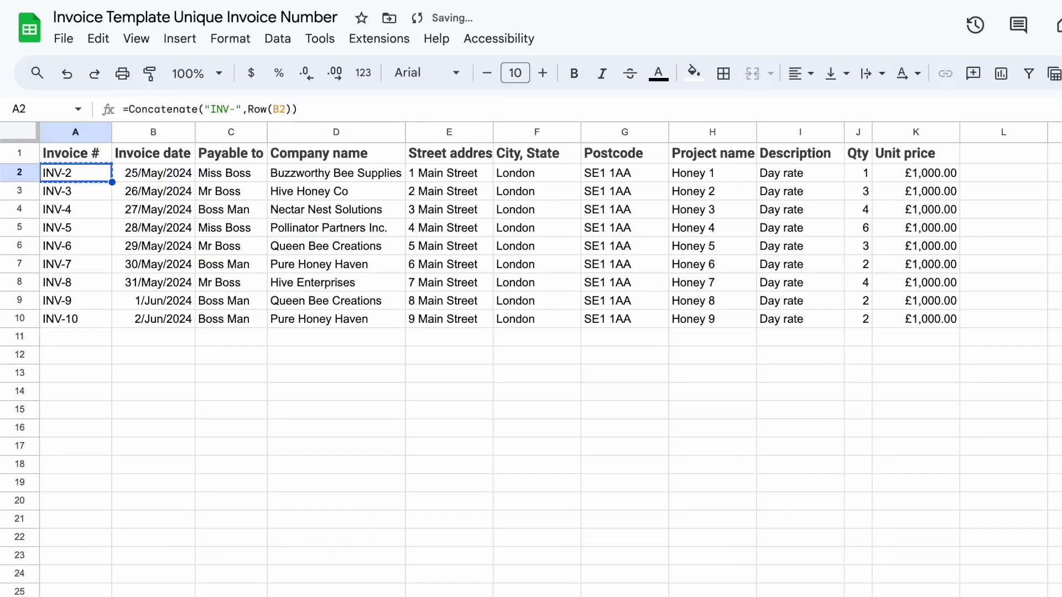
{"action": "key", "text": "ctrl+shift+Down"}
{"action": "key", "text": "ctrl+v"}
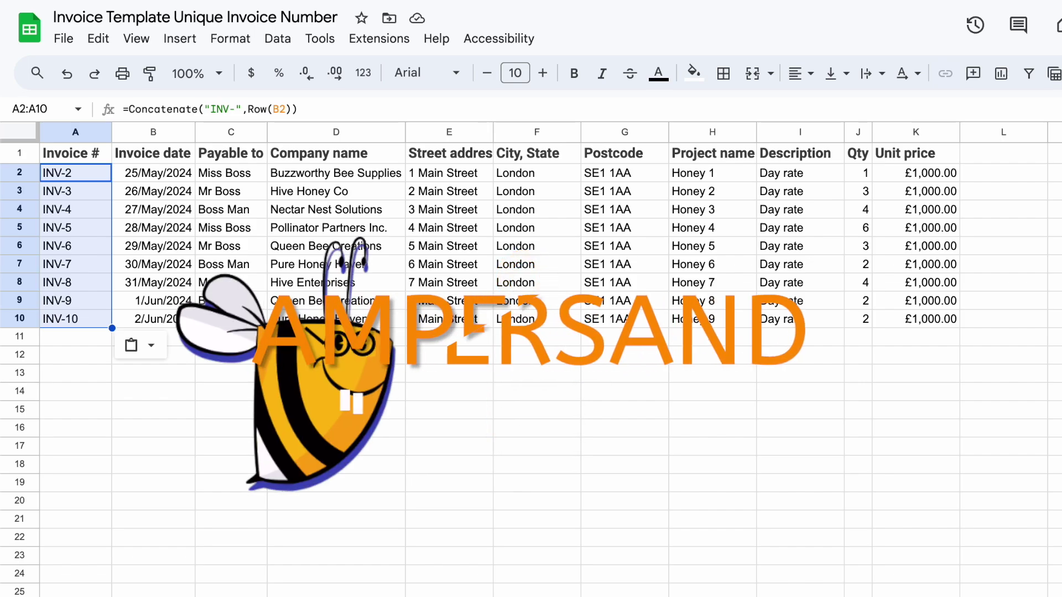
Step: Undo the CONCATENATE change so A2 holds ="INV-"&ROW(B2) again
{"action": "key", "text": "F2"}
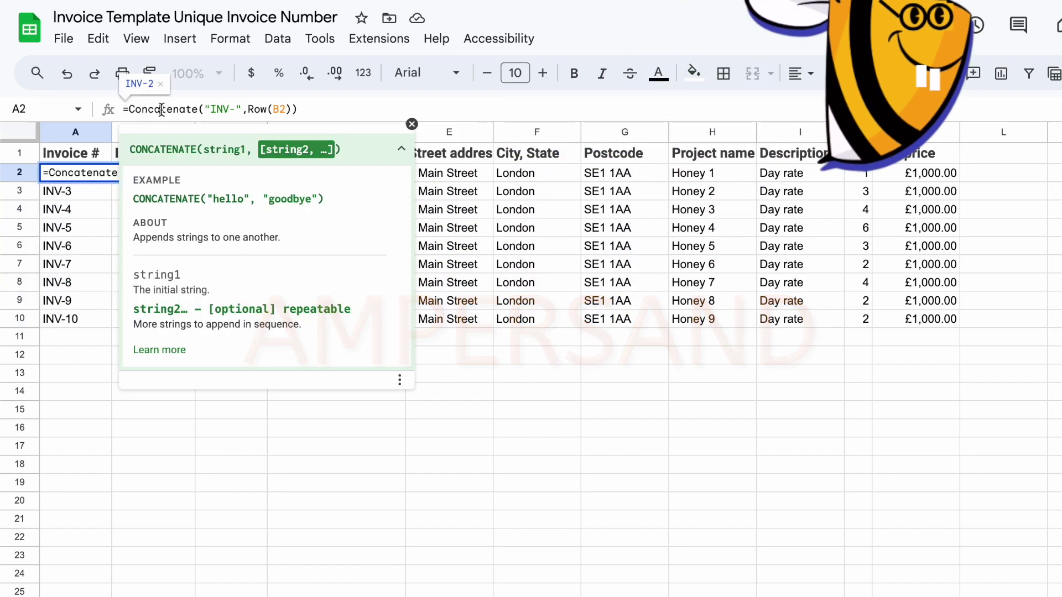
{"action": "key", "text": "Escape"}
{"action": "key", "text": "ctrl+z"}
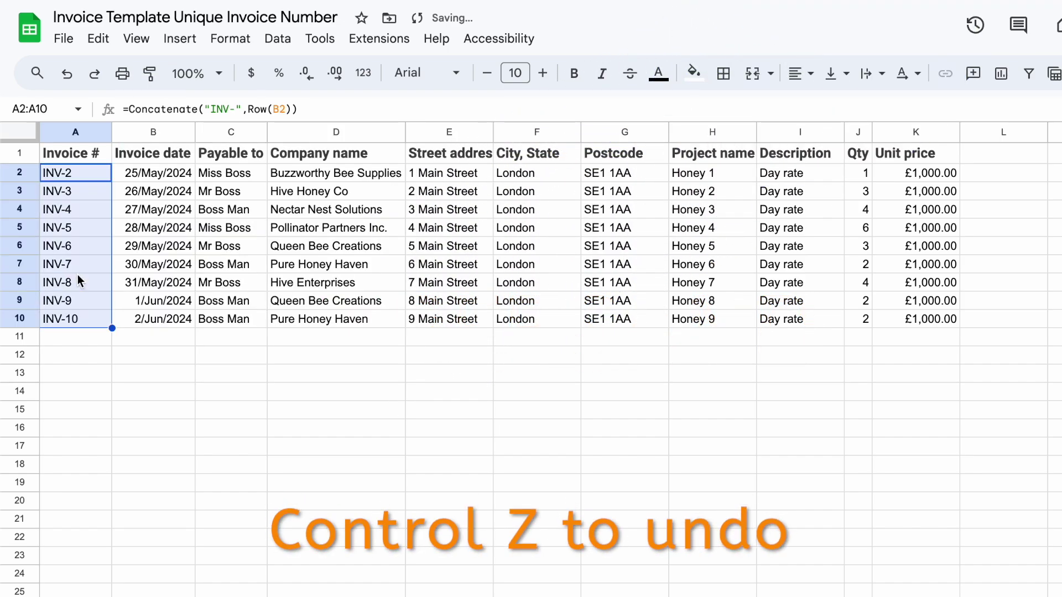
{"action": "key", "text": "ctrl+z"}
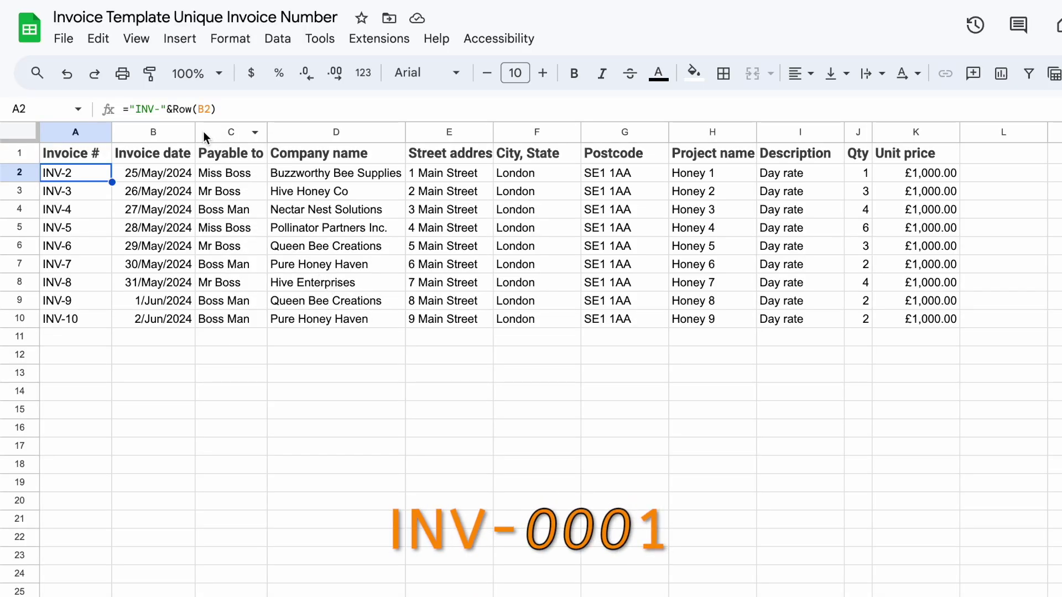
{"action": "left_click", "coordinate": [178, 109]}
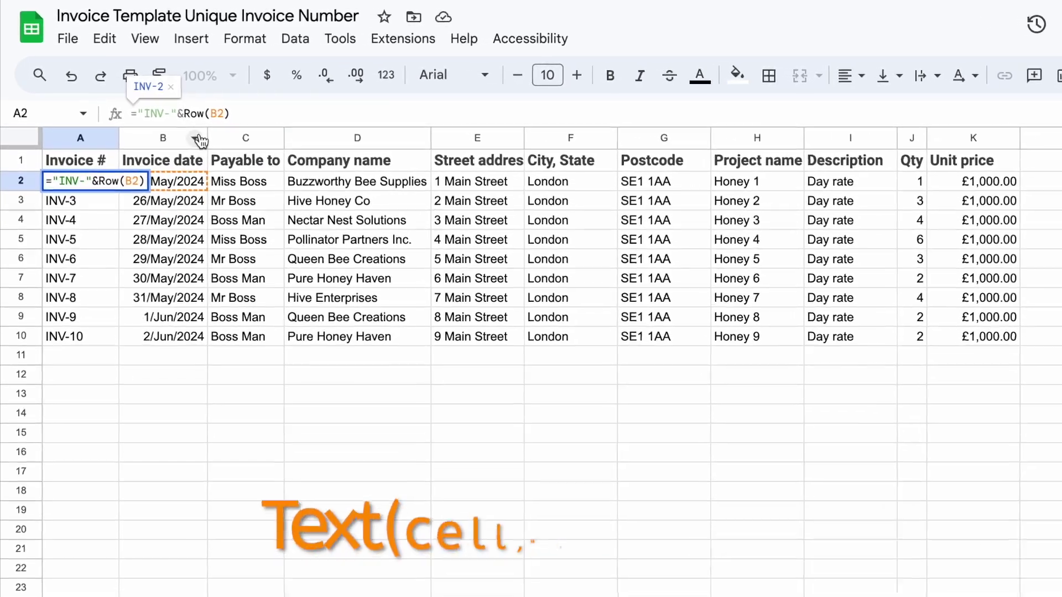
Step: Wrap the row number in TEXT with a "0000" format and fill it down to row 10
{"action": "type", "text": "TEXT"}
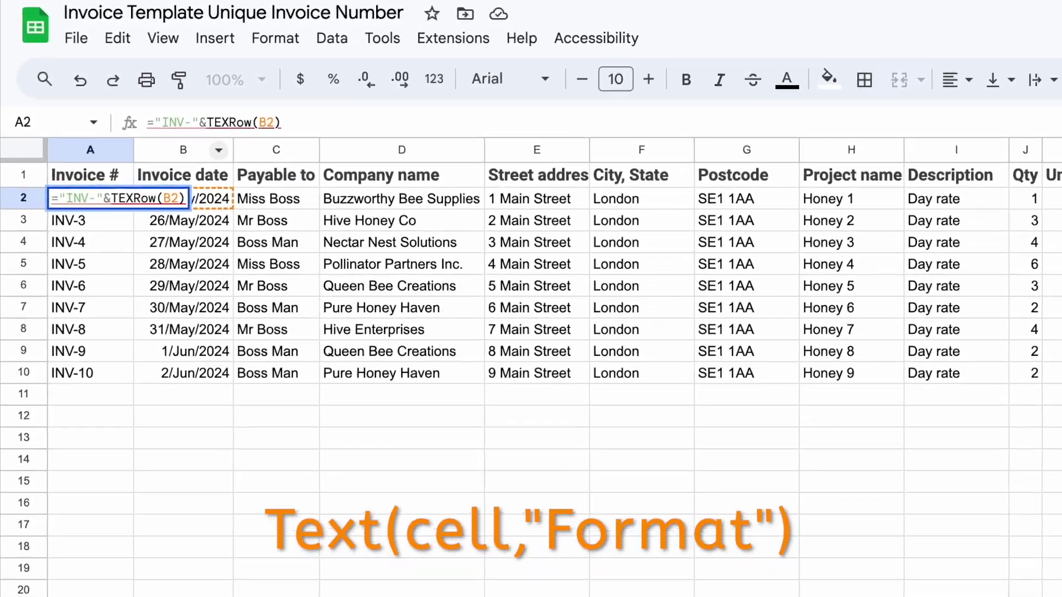
{"action": "type", "text": "("}
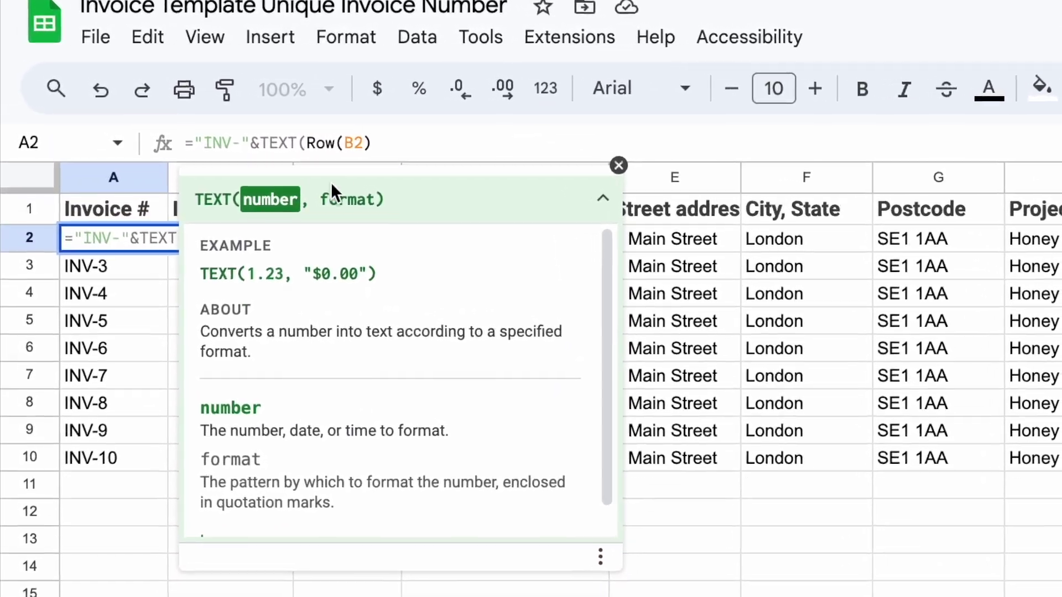
{"action": "left_click", "coordinate": [375, 143]}
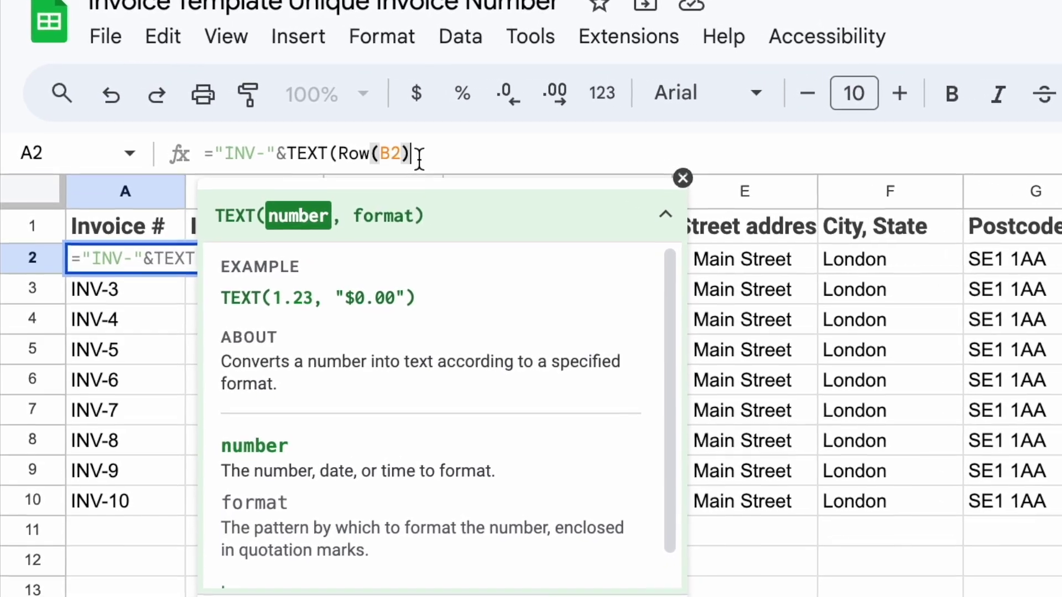
{"action": "type", "text": ",\""}
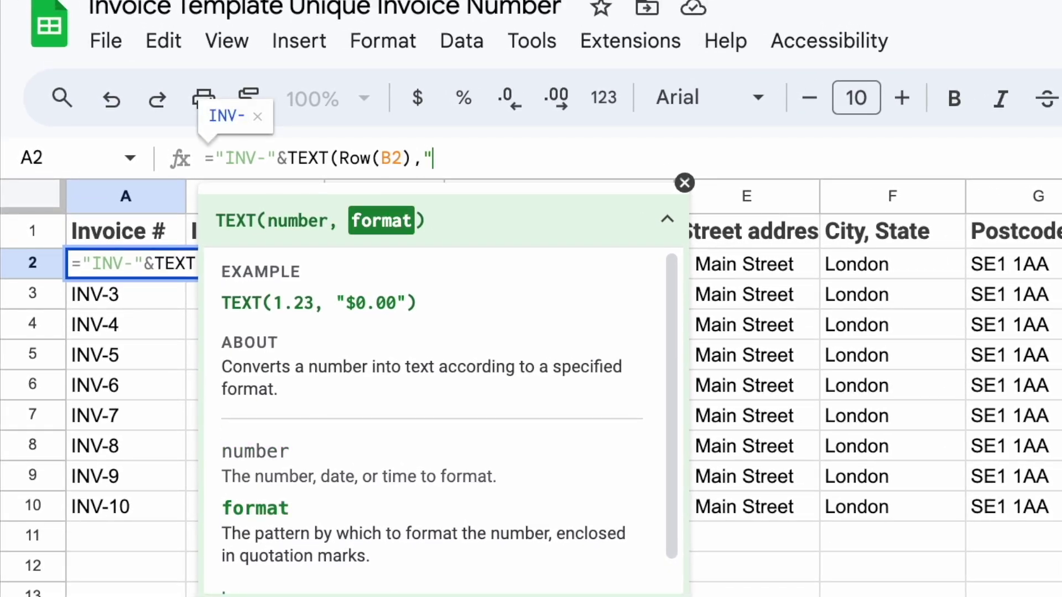
{"action": "type", "text": "0000\")"}
{"action": "key", "text": "Return"}
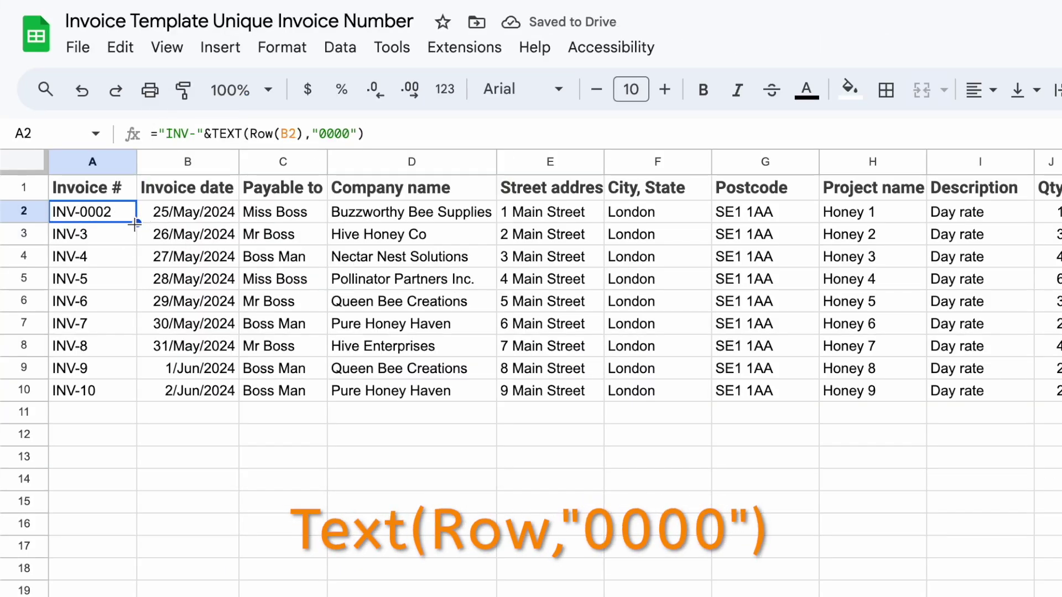
{"action": "left_click_drag", "start_coordinate": [135, 223], "coordinate": [137, 400]}
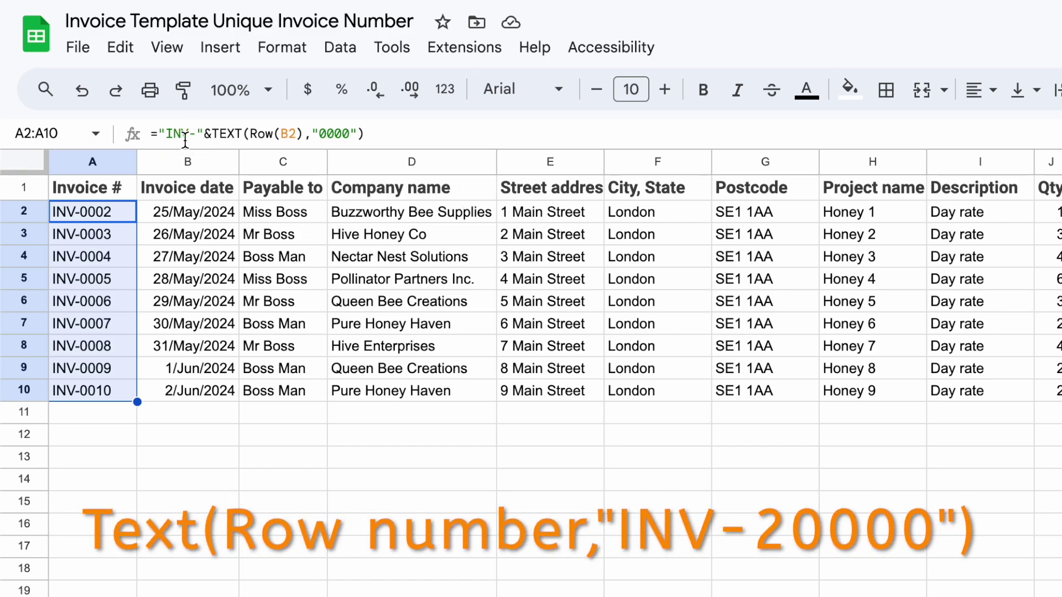
Step: Insert INV-2 before 0000 in the invoice formula's number format
{"action": "left_click", "coordinate": [318, 133]}
{"action": "type", "text": "INV-"}
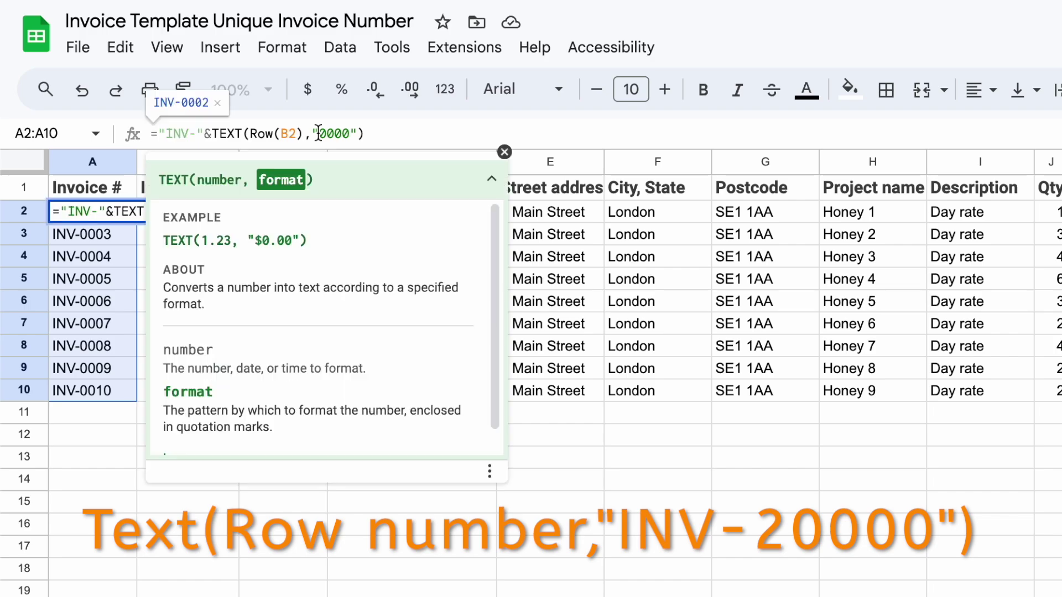
{"action": "type", "text": "2"}
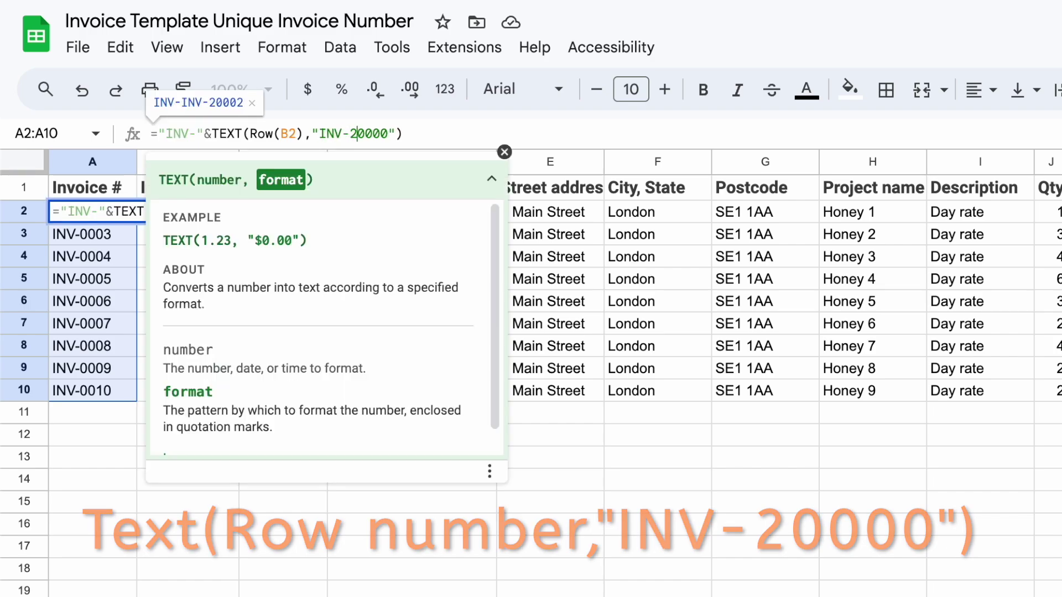
{"action": "key", "text": "Return"}
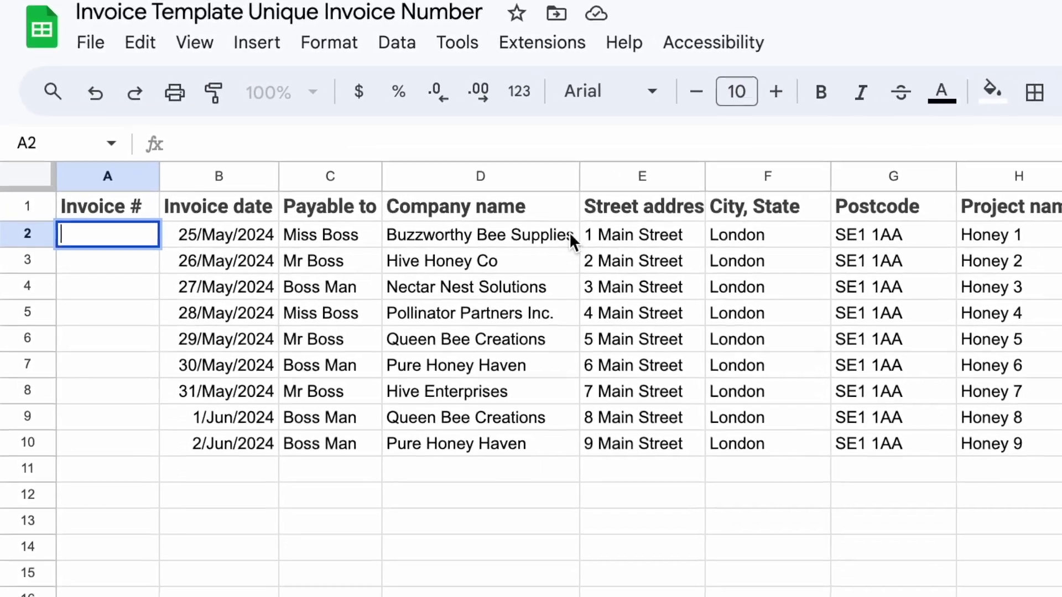
Step: Start a new LEFT formula in cell A2
{"action": "type", "text": "="}
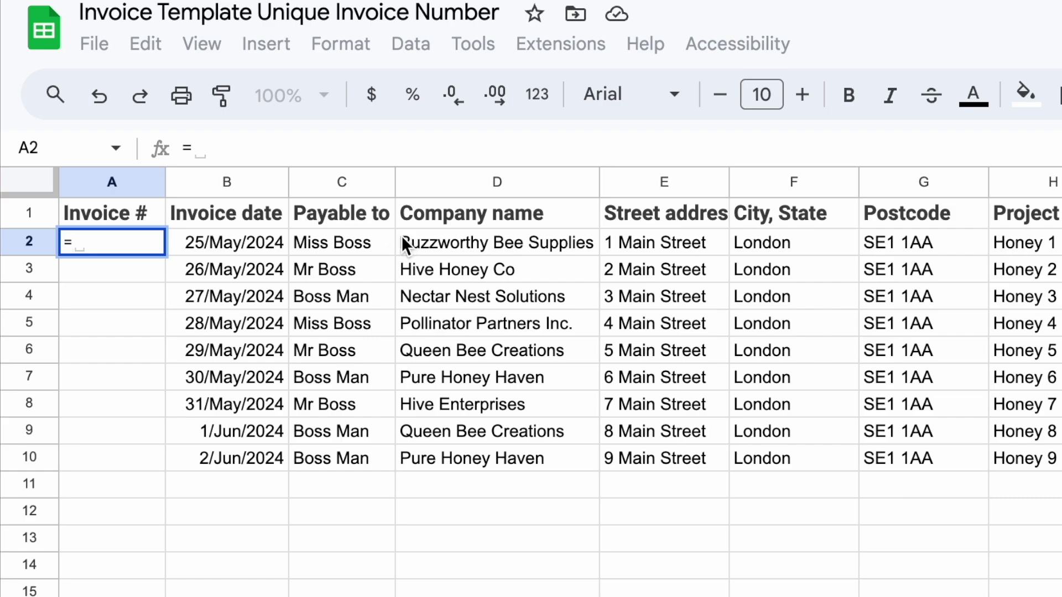
{"action": "type", "text": "le"}
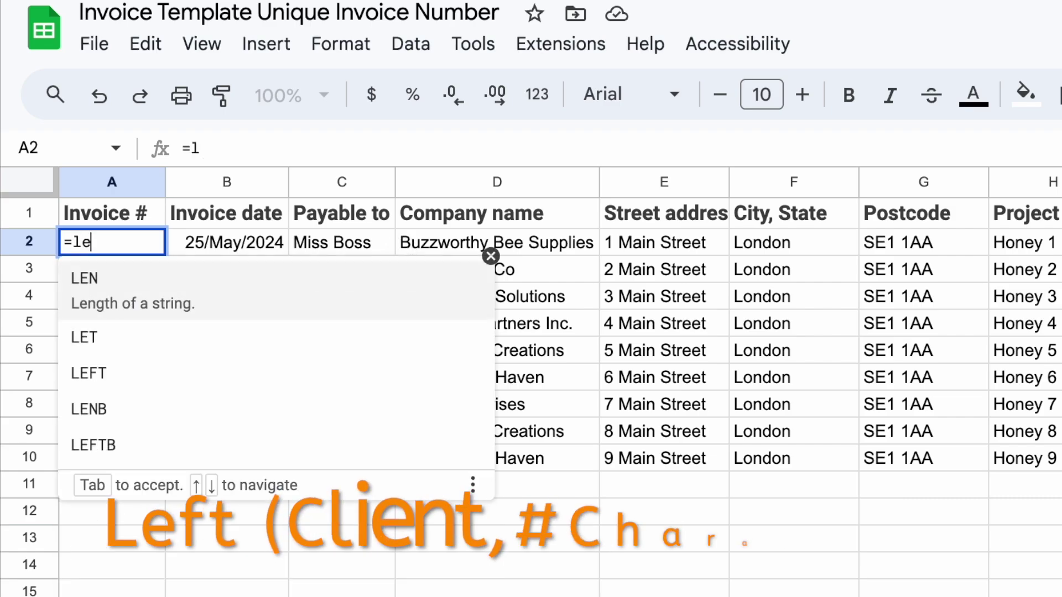
{"action": "type", "text": "ft("}
Step: Combine LEFT(D2,1) and RIGHT(D2,1) in A2 to get the company's first and last letters
{"action": "left_click", "coordinate": [436, 242]}
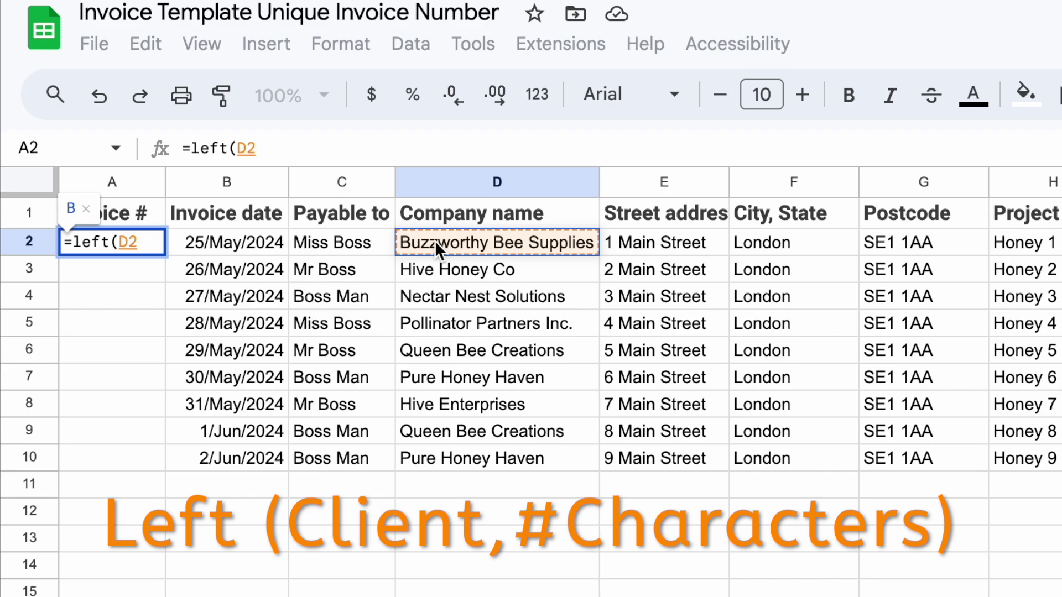
{"action": "type", "text": ",1"}
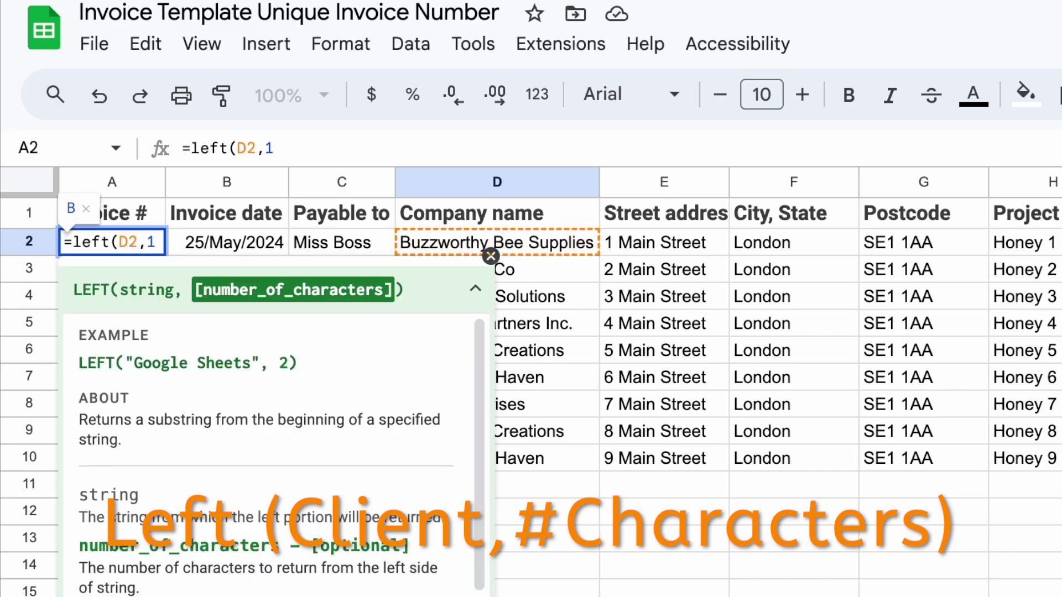
{"action": "type", "text": ")"}
{"action": "key", "text": "Return"}
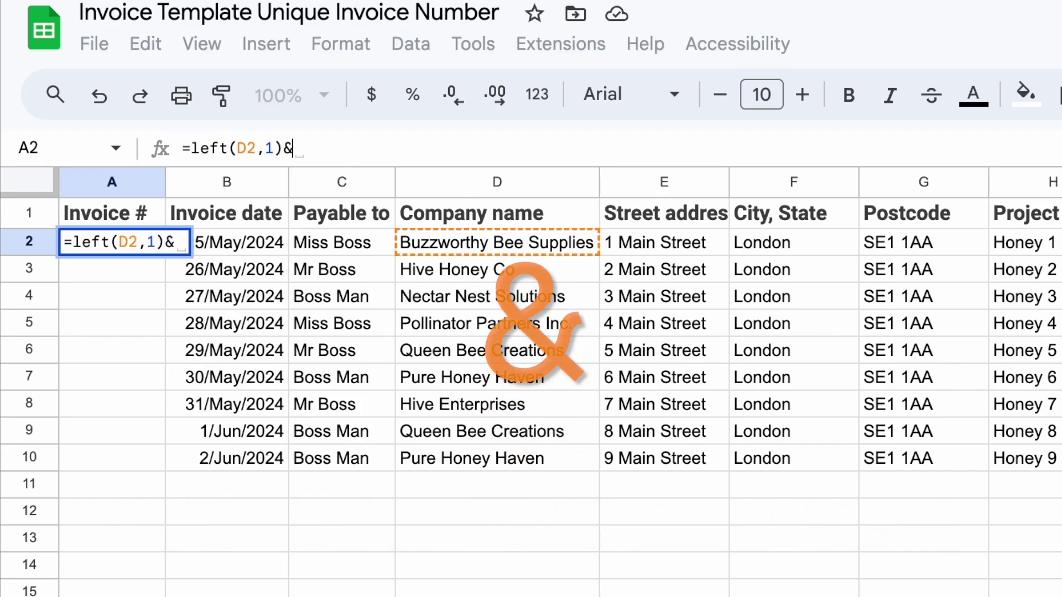
{"action": "type", "text": "right("}
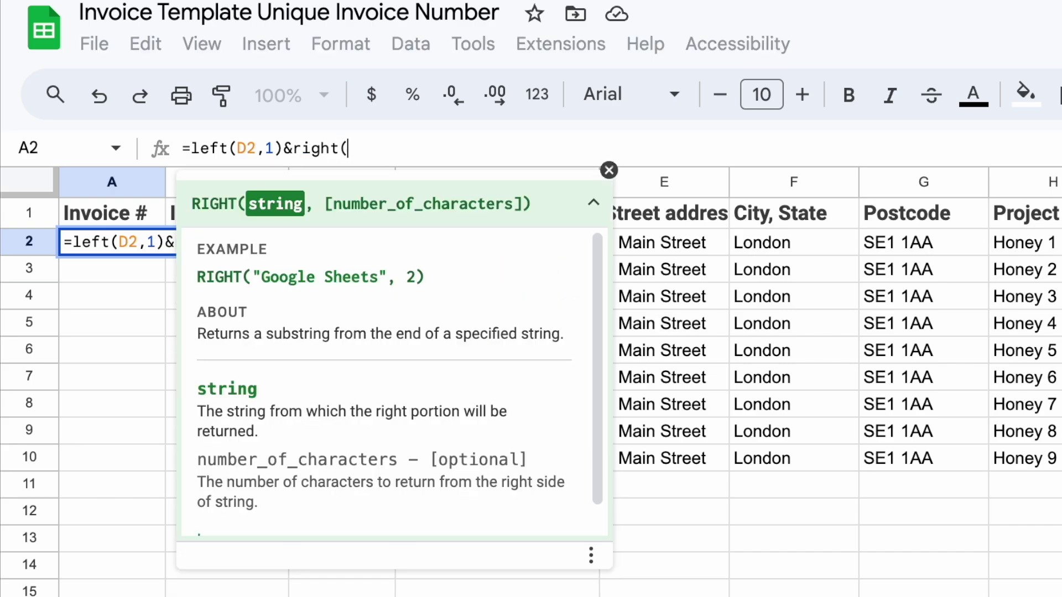
{"action": "left_click", "coordinate": [533, 241]}
{"action": "type", "text": ",1)"}
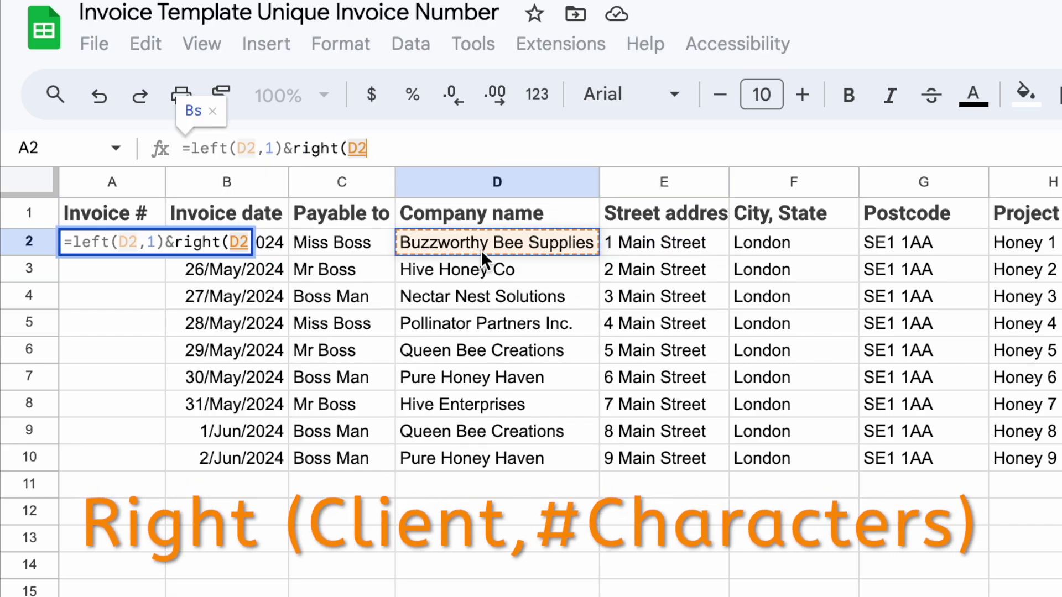
{"action": "key", "text": "Return"}
Step: Wrap A2's initials formula in UPPER so it shows BS
{"action": "left_click", "coordinate": [127, 241]}
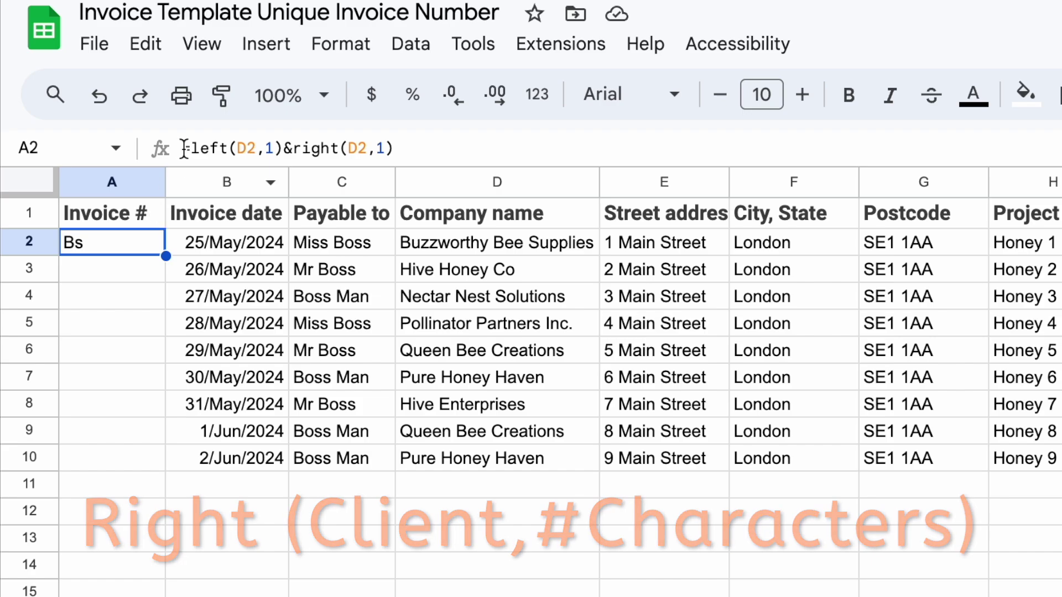
{"action": "type", "text": "pper("}
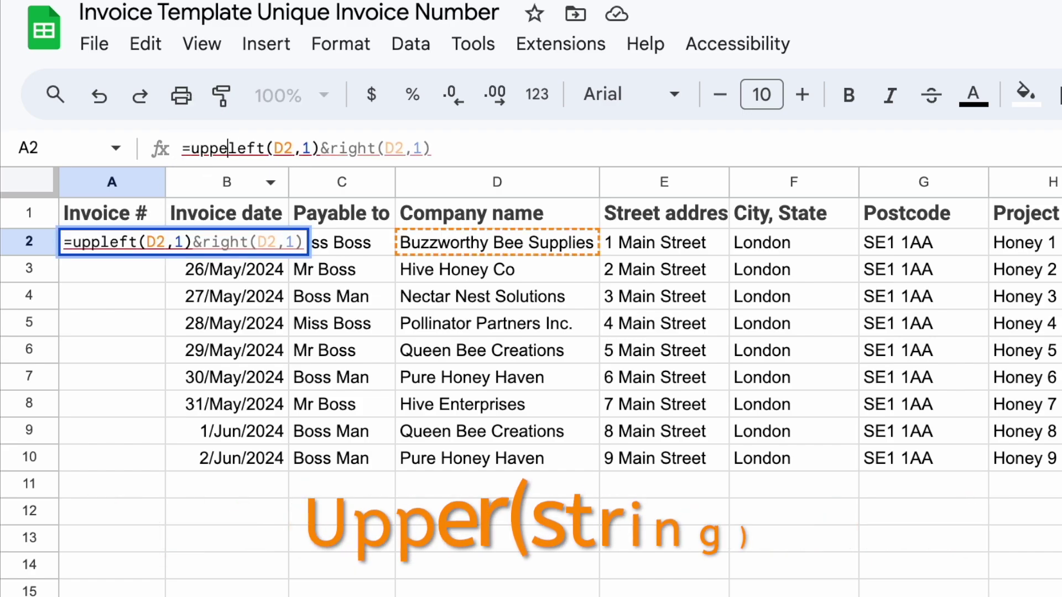
{"action": "type", "text": ")"}
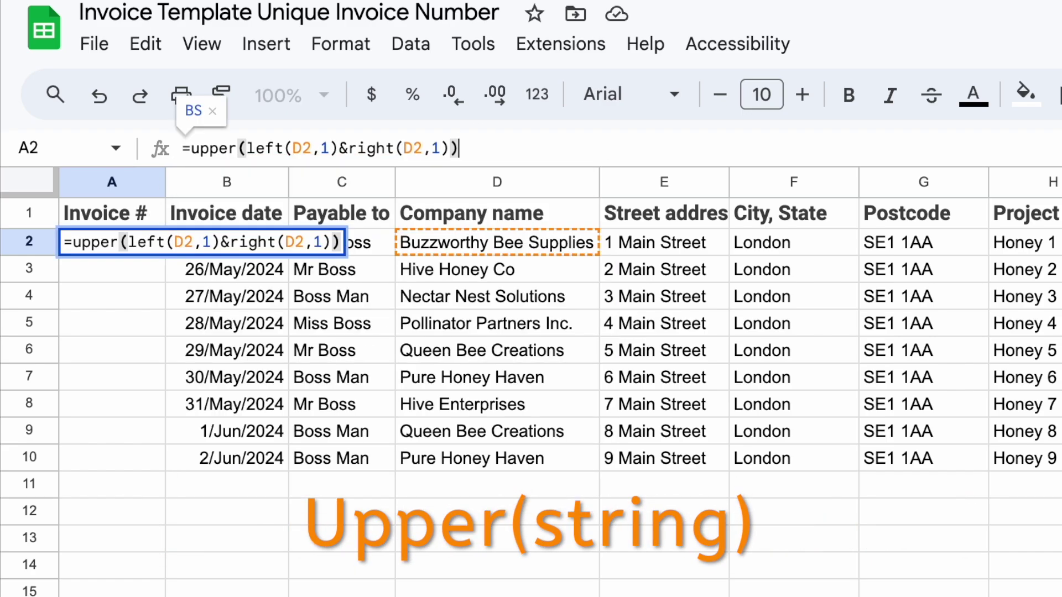
{"action": "key", "text": "Return"}
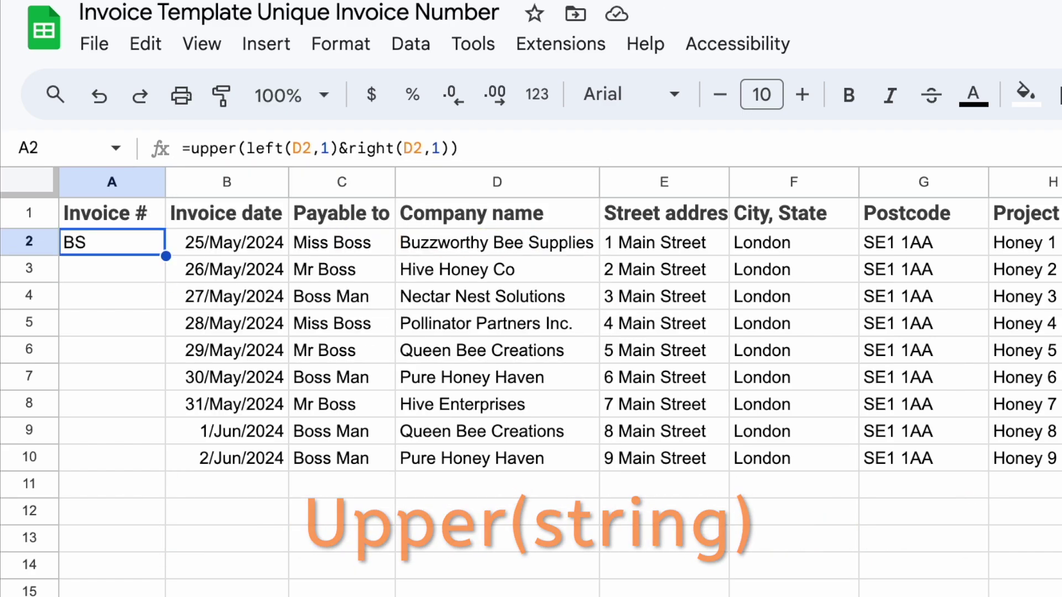
{"action": "left_click", "coordinate": [528, 145]}
Step: Append &TEXT(B2,"YYMMDD") to A2's formula so it shows BS240525
{"action": "type", "text": "&"}
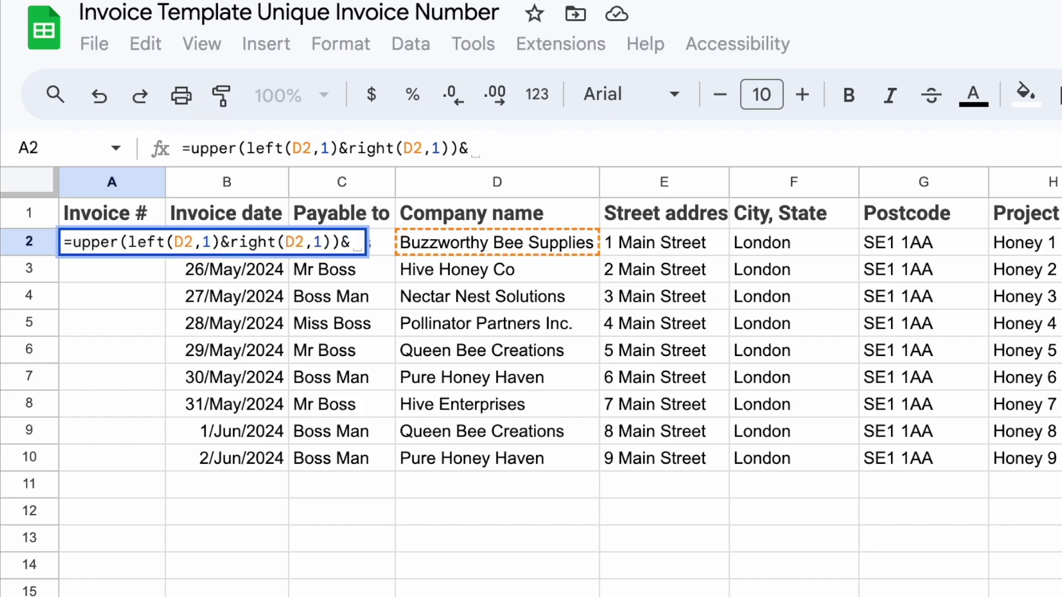
{"action": "type", "text": "T"}
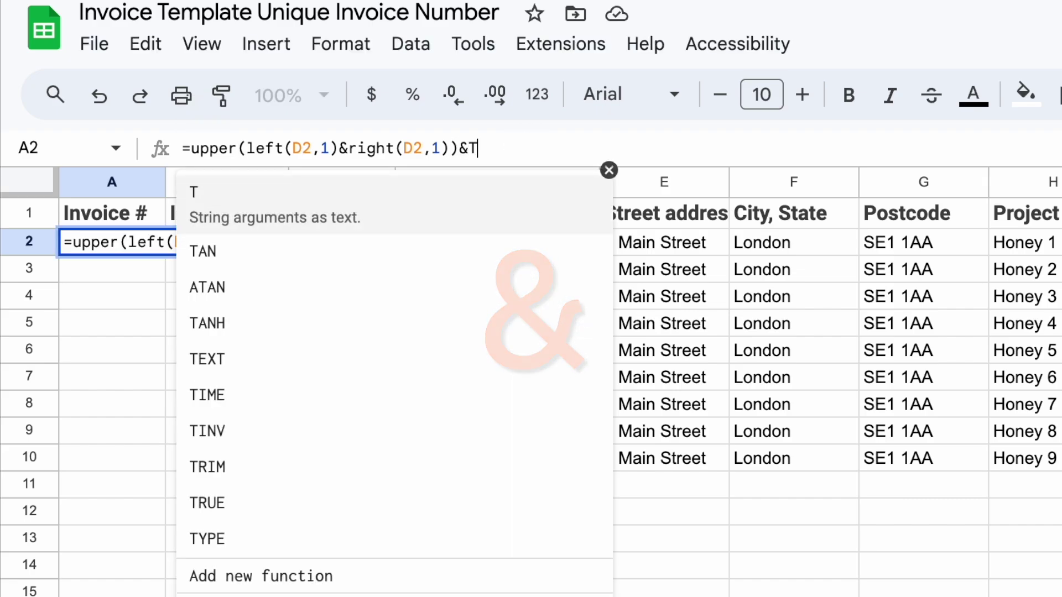
{"action": "type", "text": "EXT"}
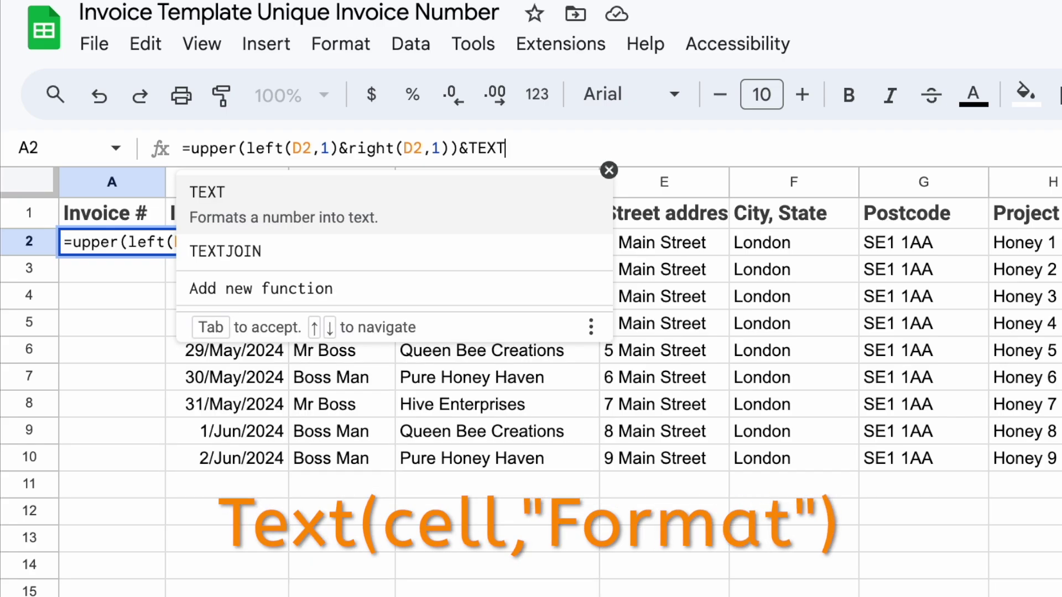
{"action": "type", "text": "(B2"}
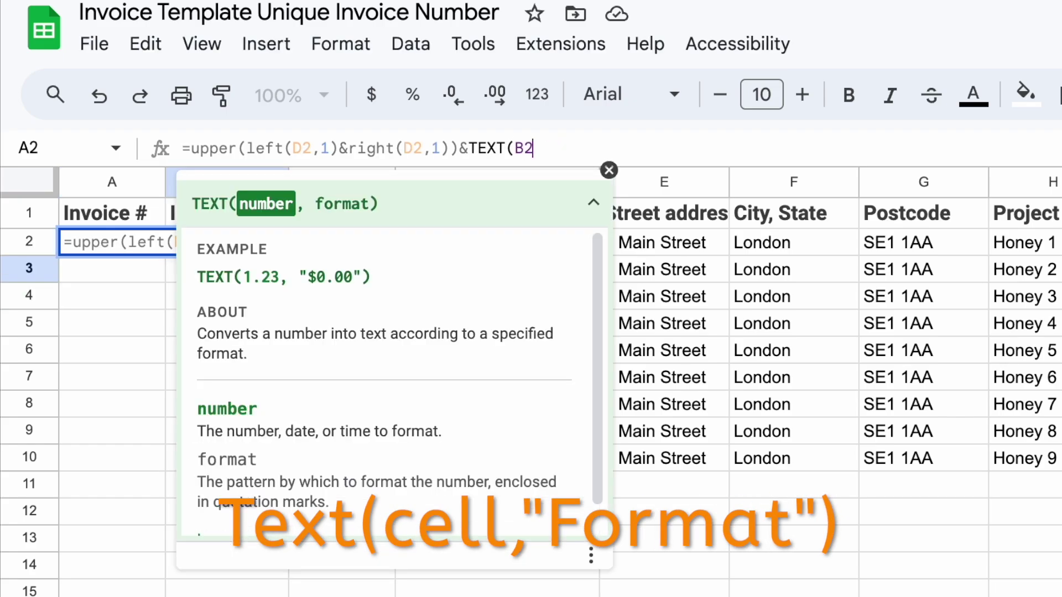
{"action": "type", "text": ","}
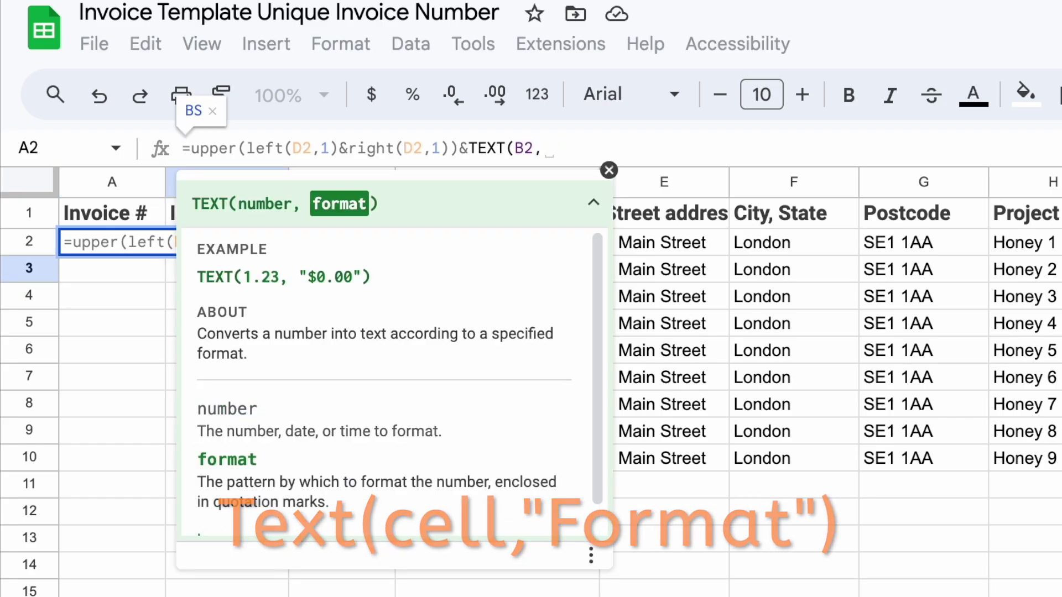
{"action": "type", "text": "\""}
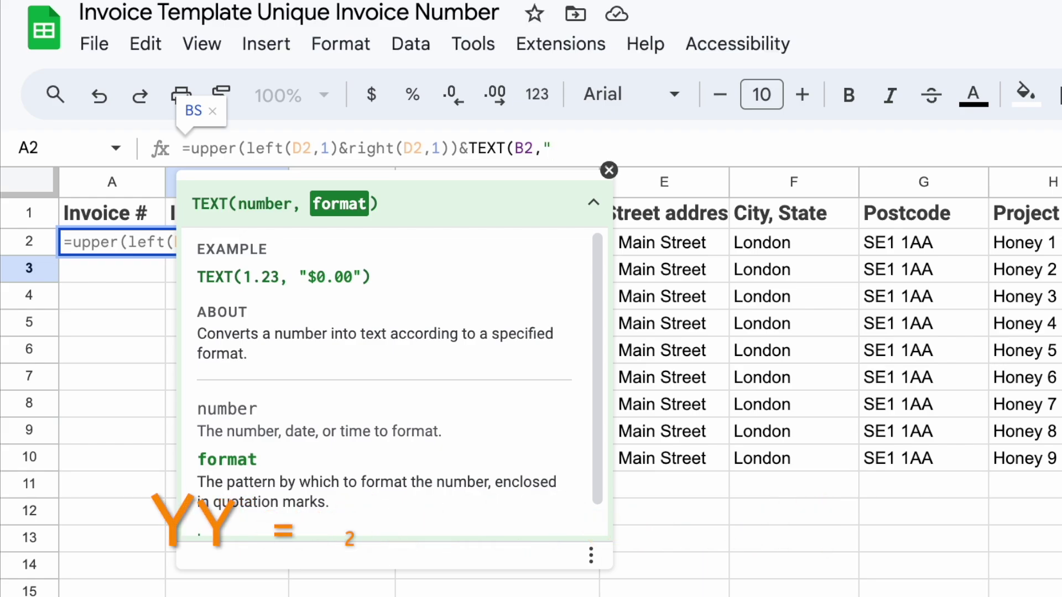
{"action": "type", "text": "YYMMDD"}
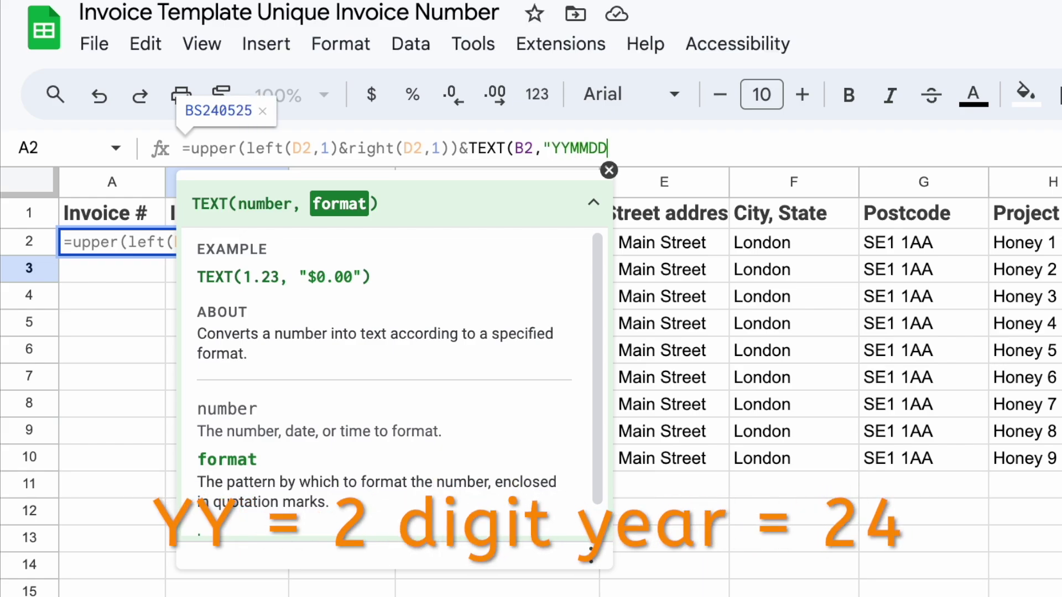
{"action": "type", "text": "\""}
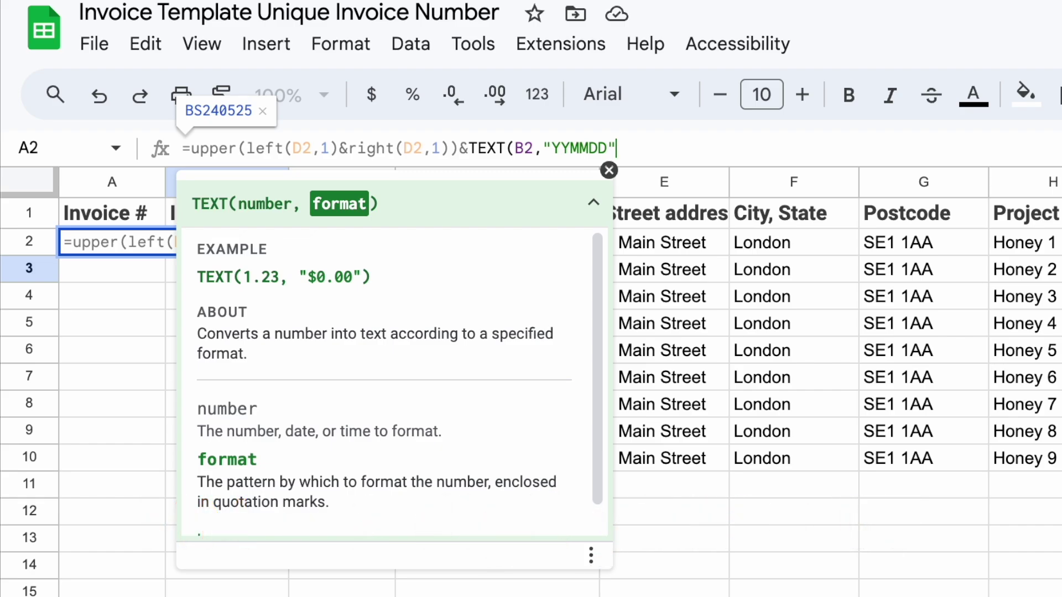
{"action": "type", "text": ")"}
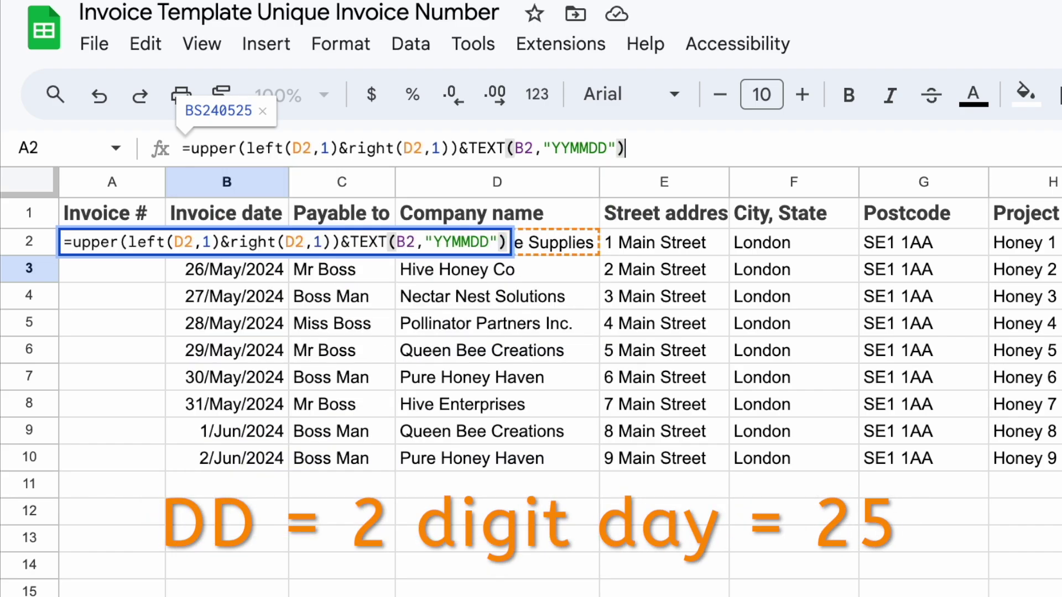
{"action": "key", "text": "Return"}
{"action": "left_click", "coordinate": [93, 246]}
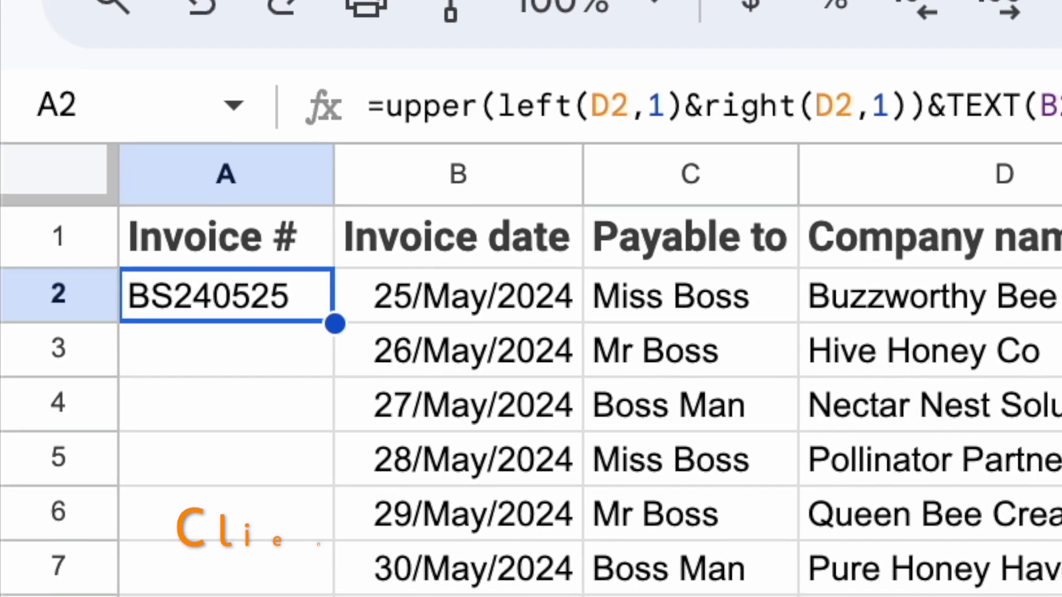
Step: Add a hyphen before the date and slashes between year, month and day
{"action": "left_click", "coordinate": [882, 152]}
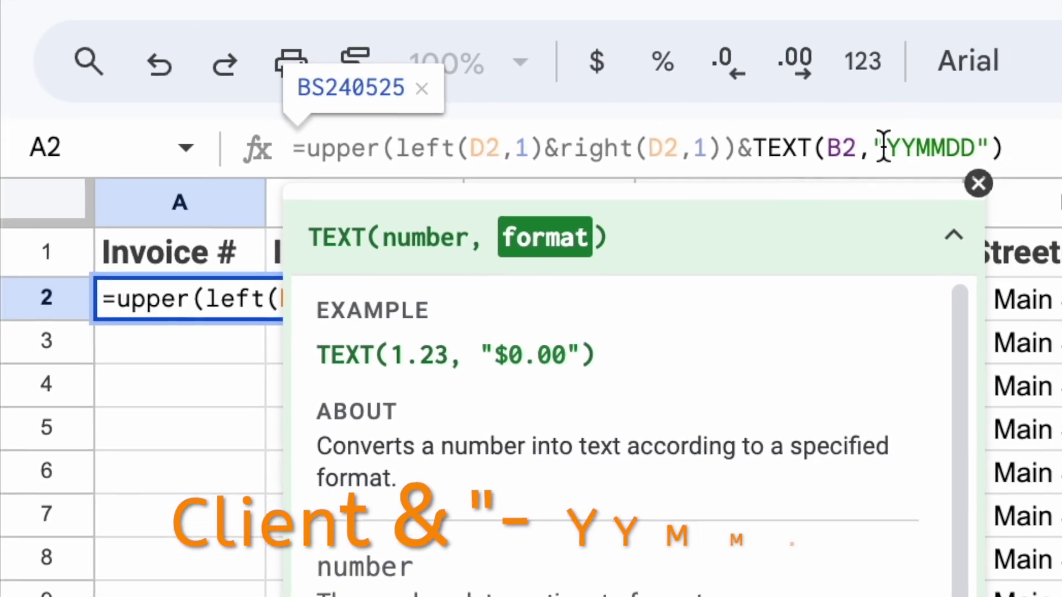
{"action": "type", "text": "-"}
{"action": "key", "text": "Return"}
{"action": "left_click", "coordinate": [687, 190]}
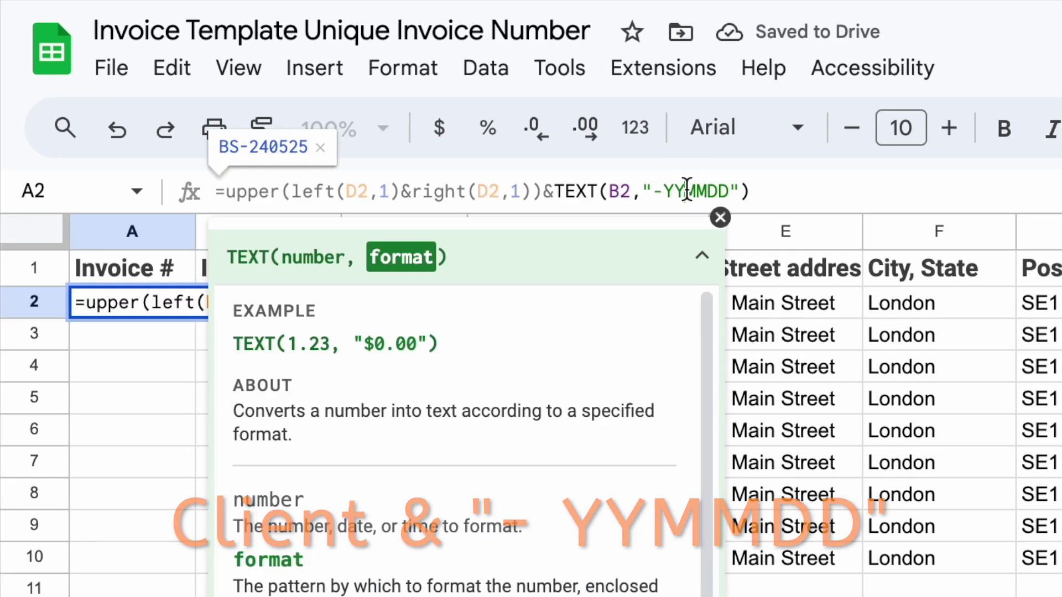
{"action": "type", "text": "/"}
{"action": "left_click", "coordinate": [718, 190]}
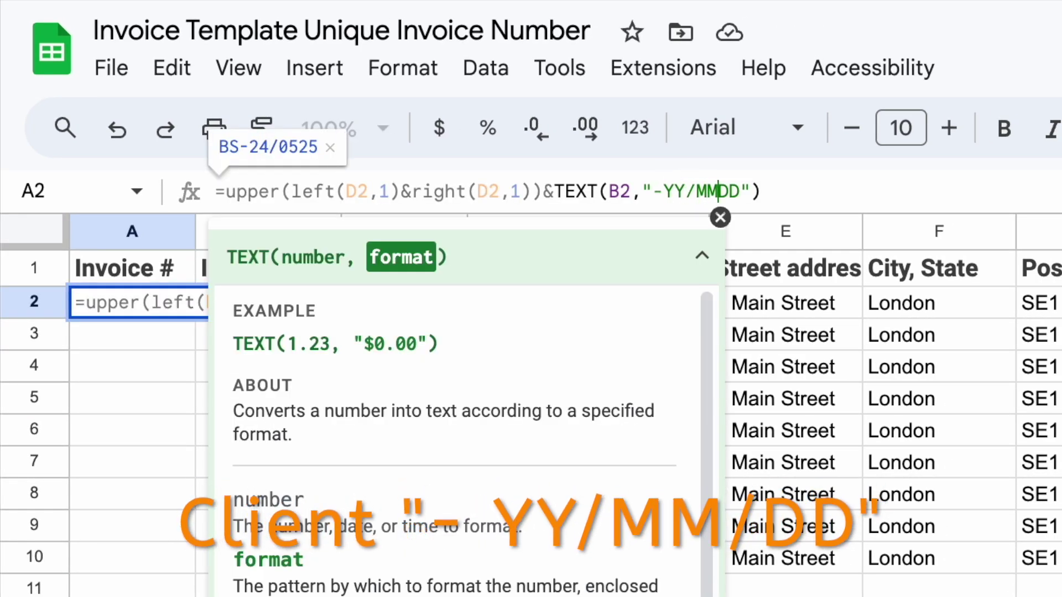
{"action": "type", "text": "/"}
{"action": "key", "text": "Return"}
{"action": "key", "text": "Up"}
Step: Change the year code to YYYY and auto-fit column A to show the full ID
{"action": "left_click", "coordinate": [692, 205]}
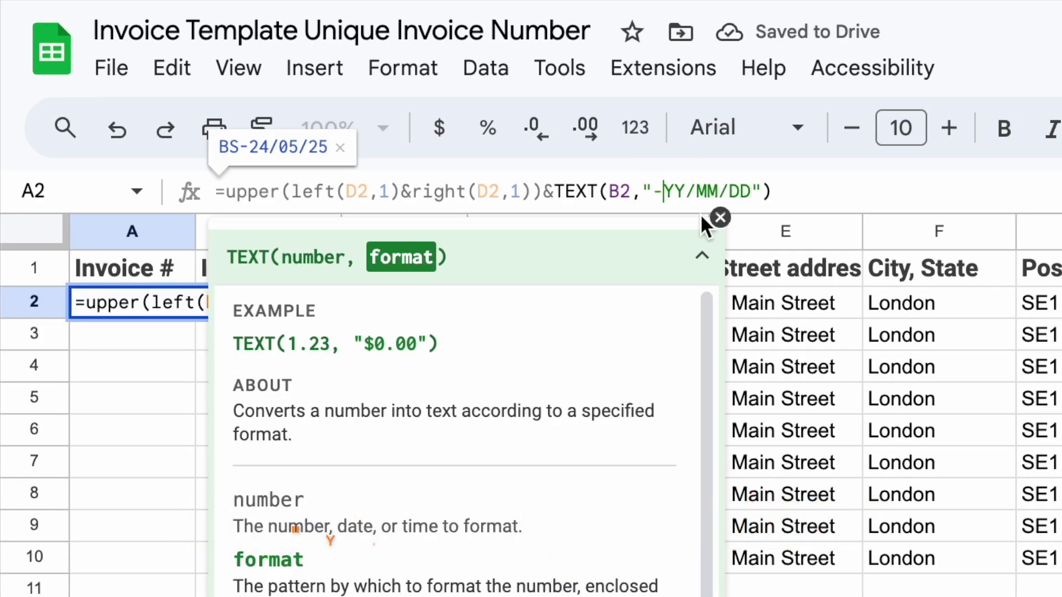
{"action": "type", "text": "YY"}
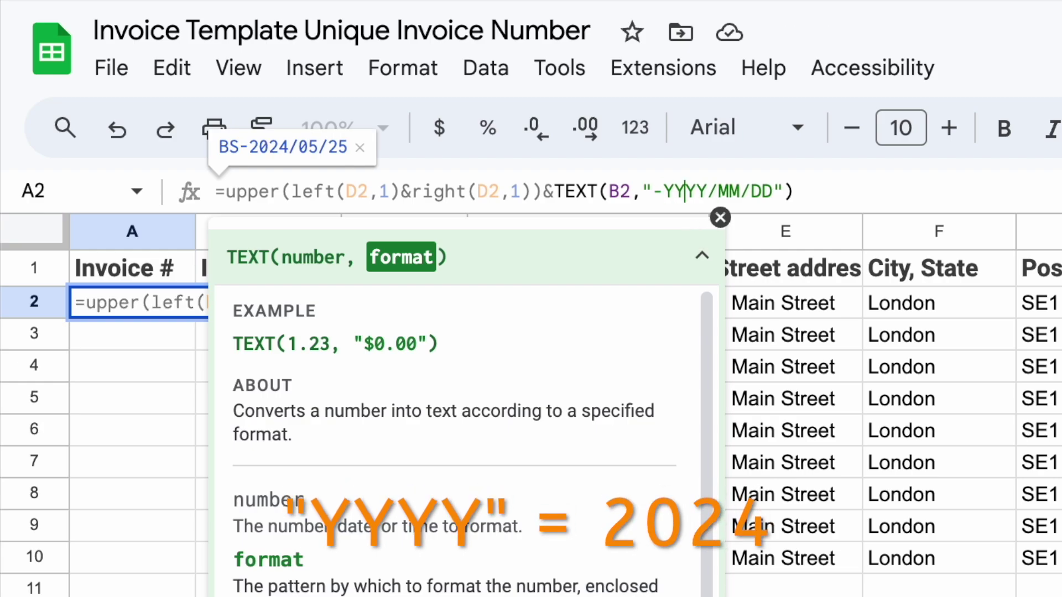
{"action": "key", "text": "Return"}
{"action": "key", "text": "Up"}
{"action": "double_click", "coordinate": [196, 231]}
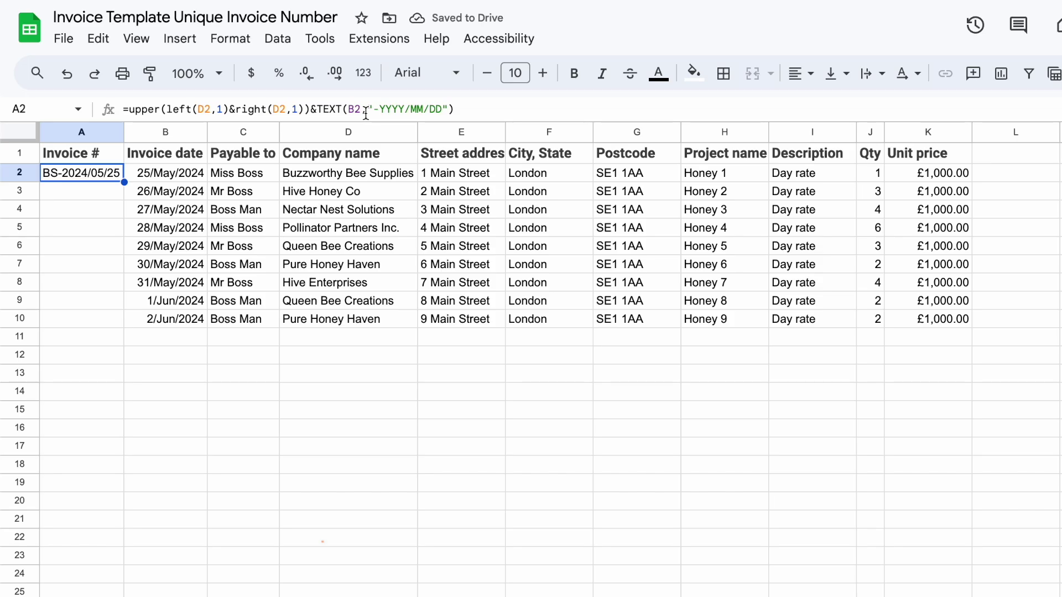
{"action": "left_click", "coordinate": [418, 109]}
Step: Try MMM and MMMM month formats filled down, then undo back to "-YYMMDD"
{"action": "type", "text": "M"}
{"action": "key", "text": "Return"}
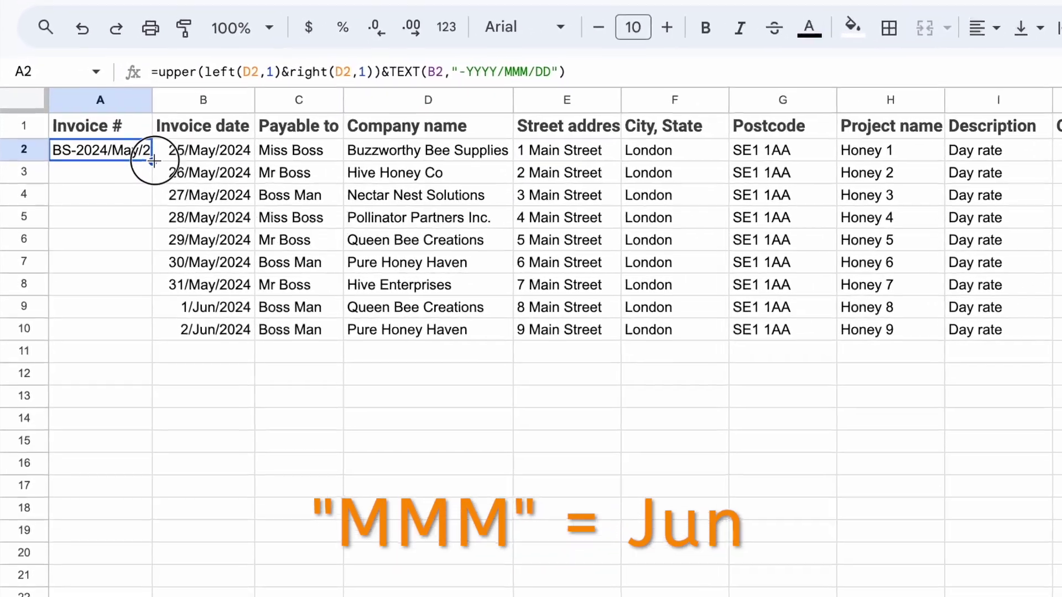
{"action": "double_click", "coordinate": [135, 174]}
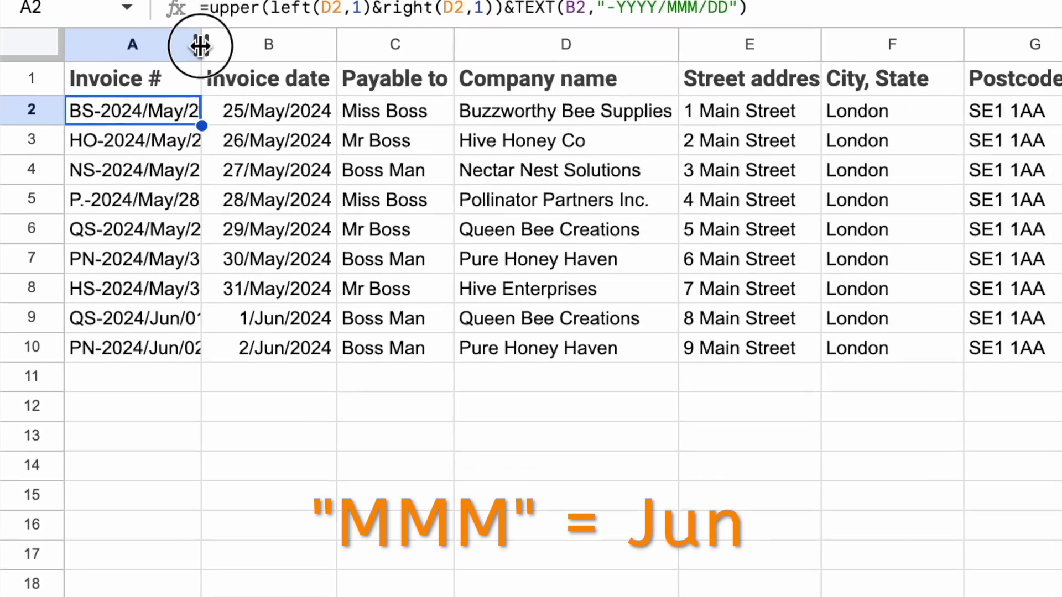
{"action": "double_click", "coordinate": [173, 76]}
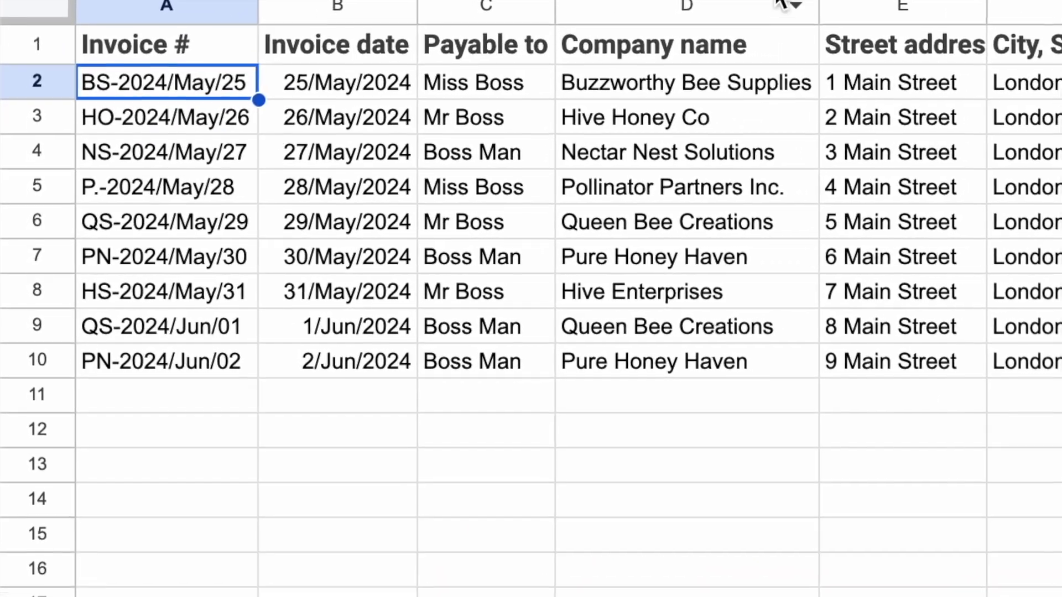
{"action": "left_click", "coordinate": [226, 128]}
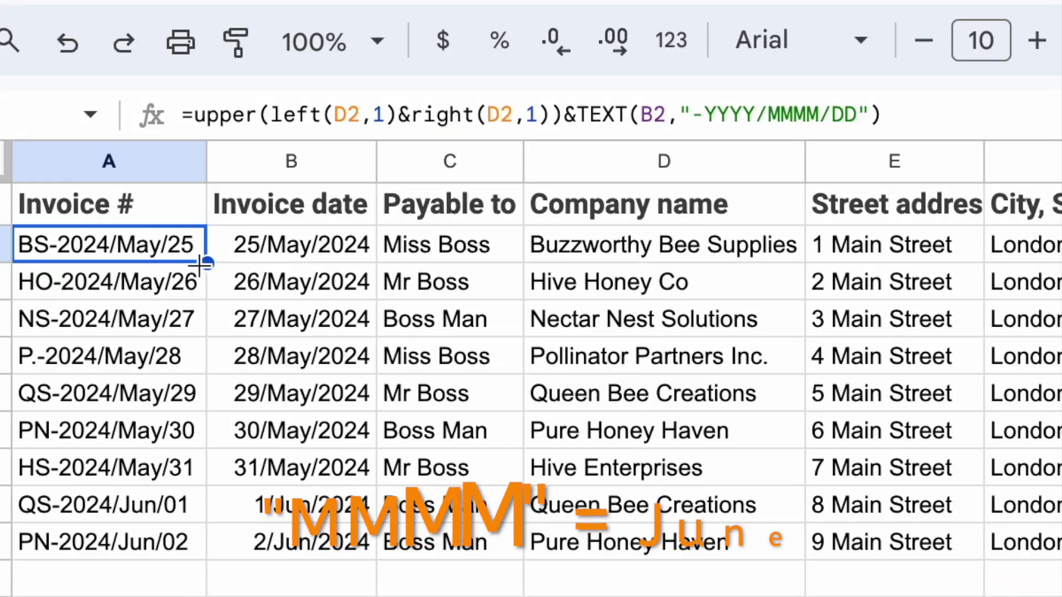
{"action": "left_click_drag", "start_coordinate": [205, 262], "coordinate": [204, 559]}
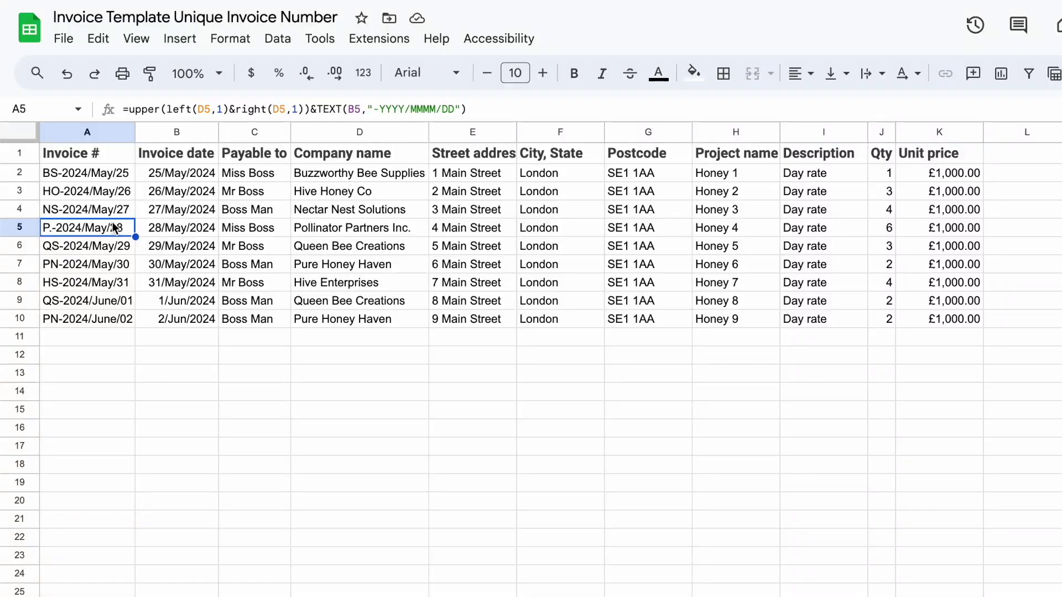
{"action": "key", "text": "ctrl+z"}
{"action": "key", "text": "ctrl+z"}
{"action": "key", "text": "ctrl+z"}
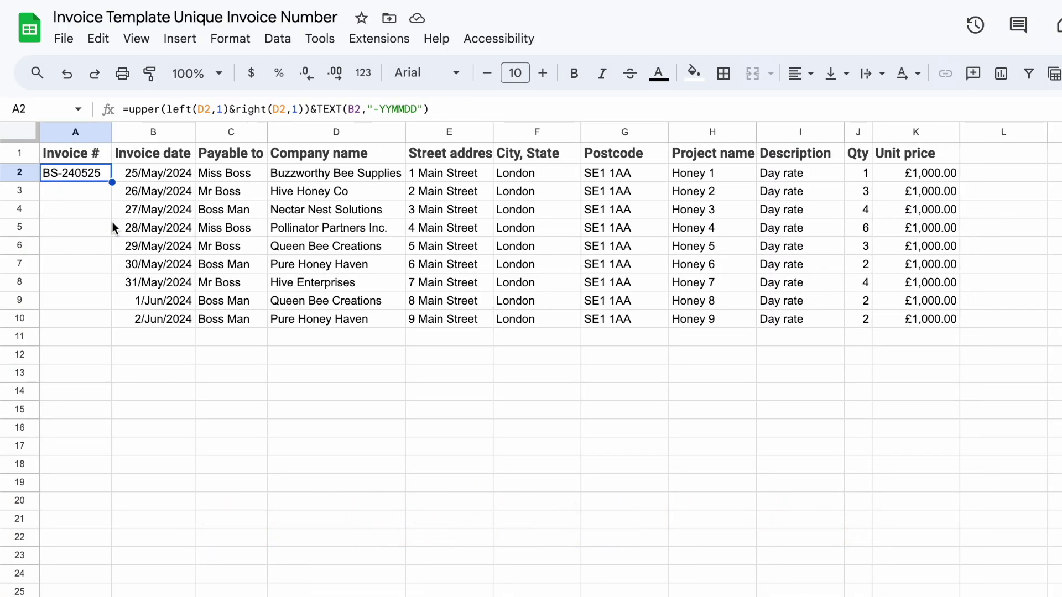
Step: Fill A2's initials-date formula down to A10, giving BS-240525 through PN-240602
{"action": "key", "text": "Return"}
{"action": "left_click", "coordinate": [90, 291]}
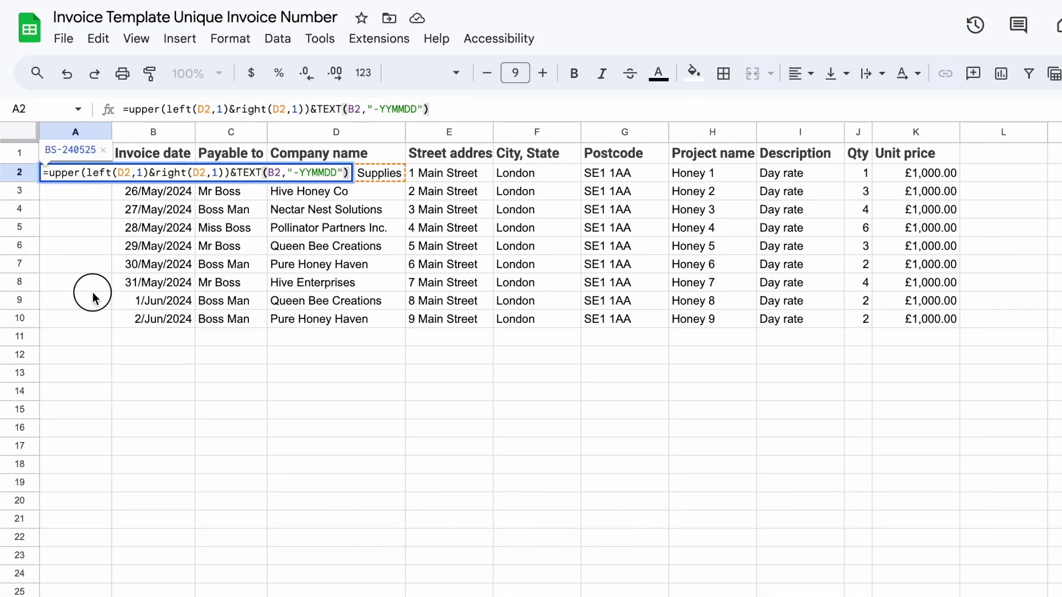
{"action": "left_click", "coordinate": [103, 176]}
{"action": "double_click", "coordinate": [112, 182]}
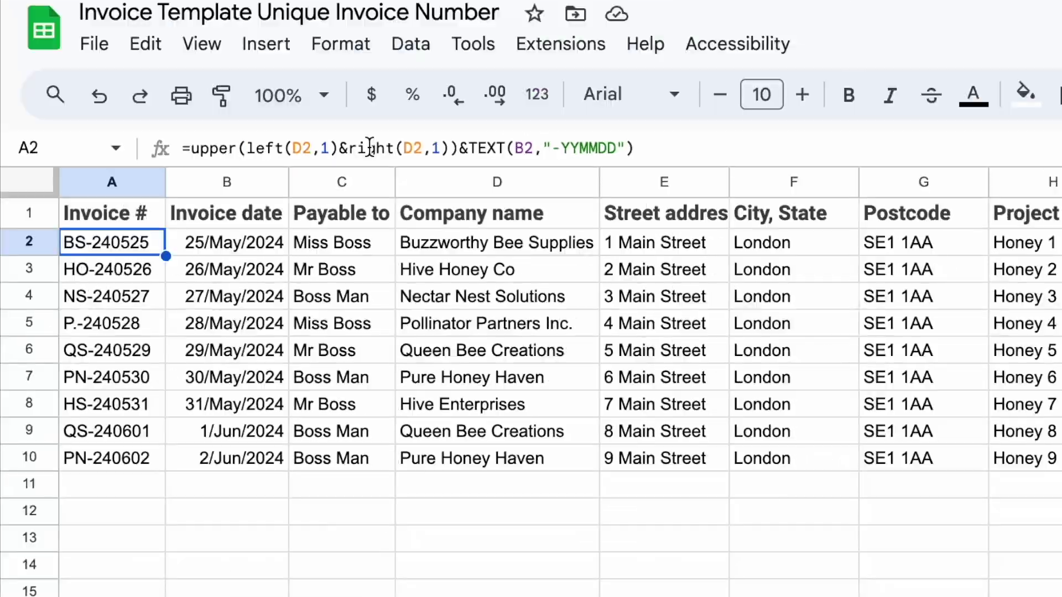
{"action": "double_click", "coordinate": [339, 120]}
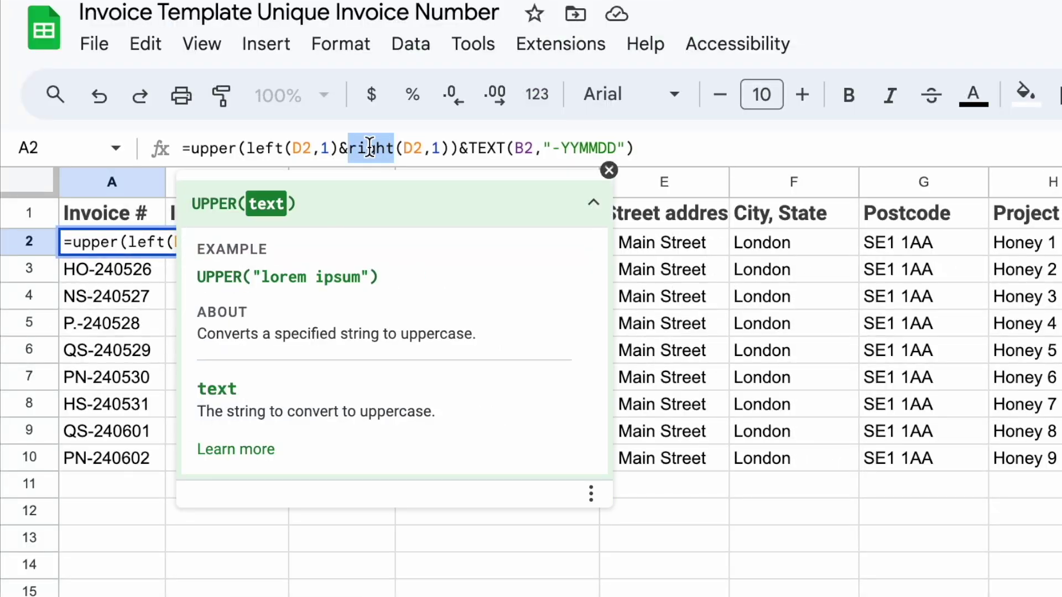
Step: Insert MID(D2,…,1) into A2's ID formula in place of RIGHT
{"action": "type", "text": "MID"}
{"action": "left_click", "coordinate": [408, 148]}
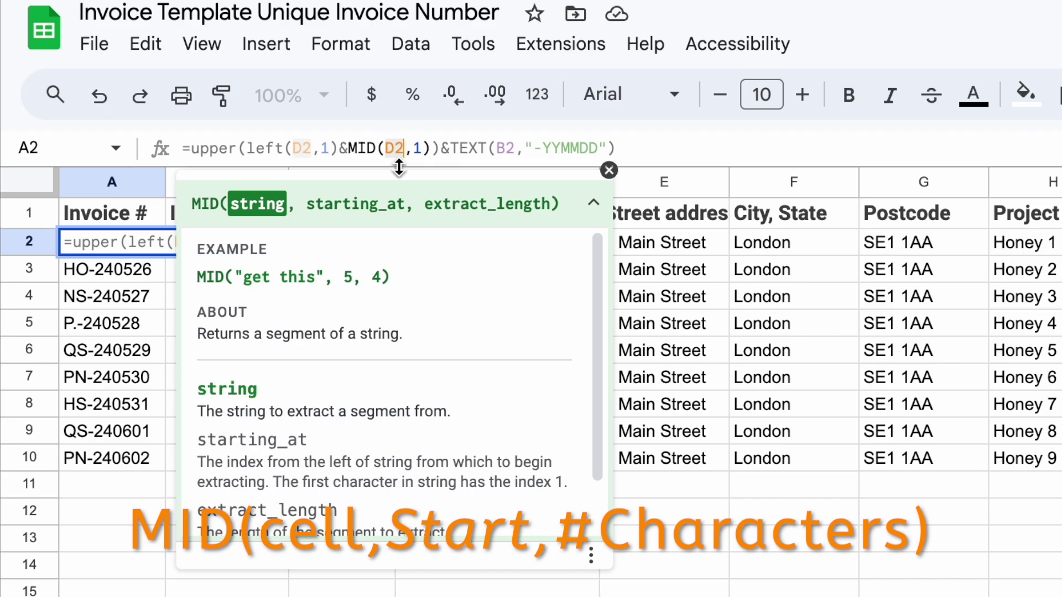
{"action": "left_click", "coordinate": [421, 147]}
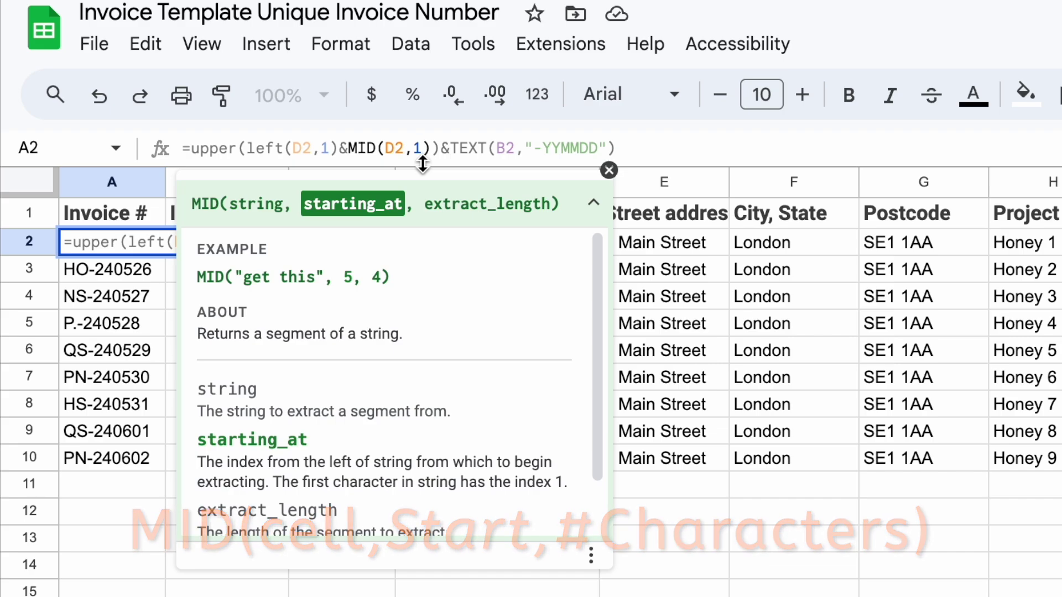
{"action": "type", "text": ","}
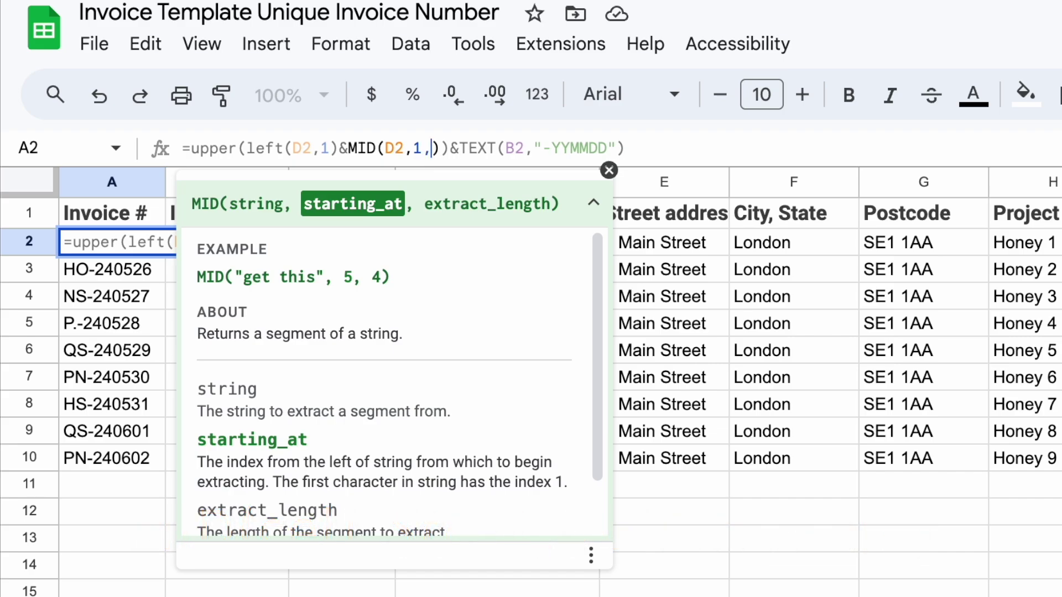
{"action": "type", "text": "1"}
{"action": "key", "text": "Return"}
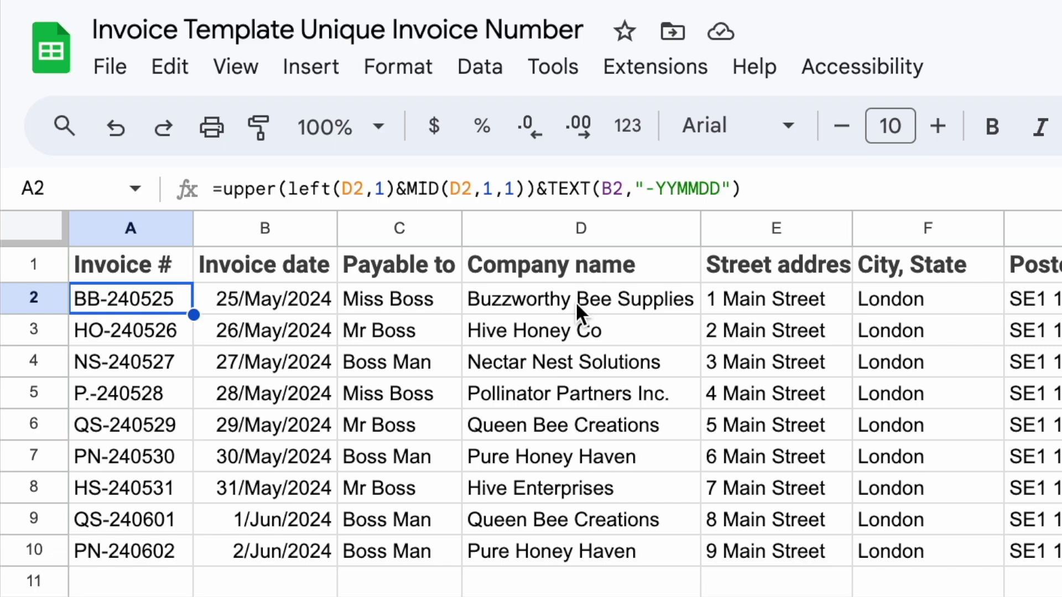
Step: Change MID's start position to FIND(" ",D2)+1 so it takes the second word's initial
{"action": "left_click", "coordinate": [495, 188]}
{"action": "key", "text": "BackSpace"}
{"action": "type", "text": "FIND("}
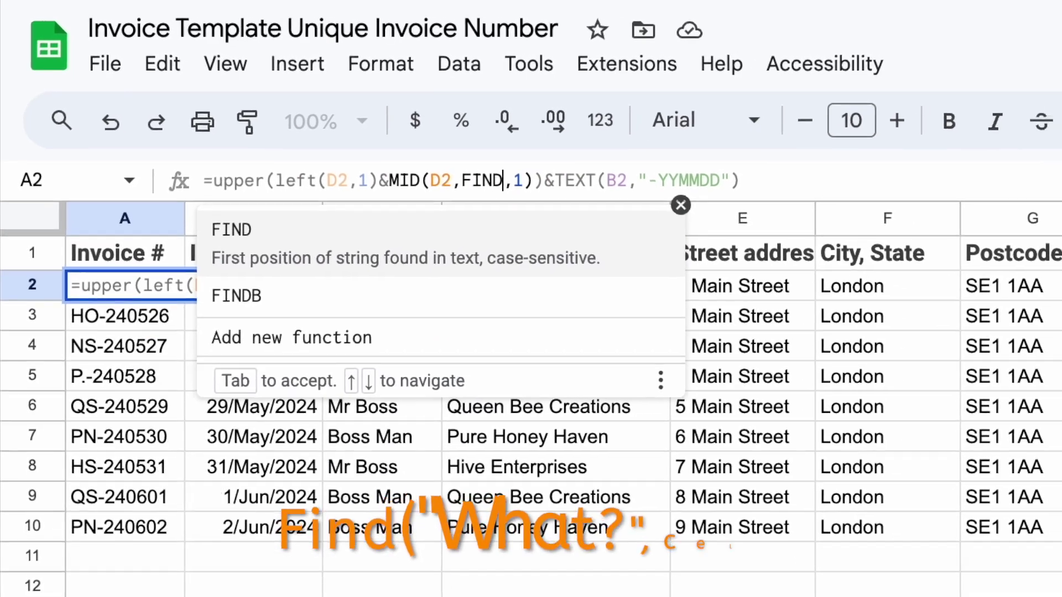
{"action": "type", "text": "\" \")"}
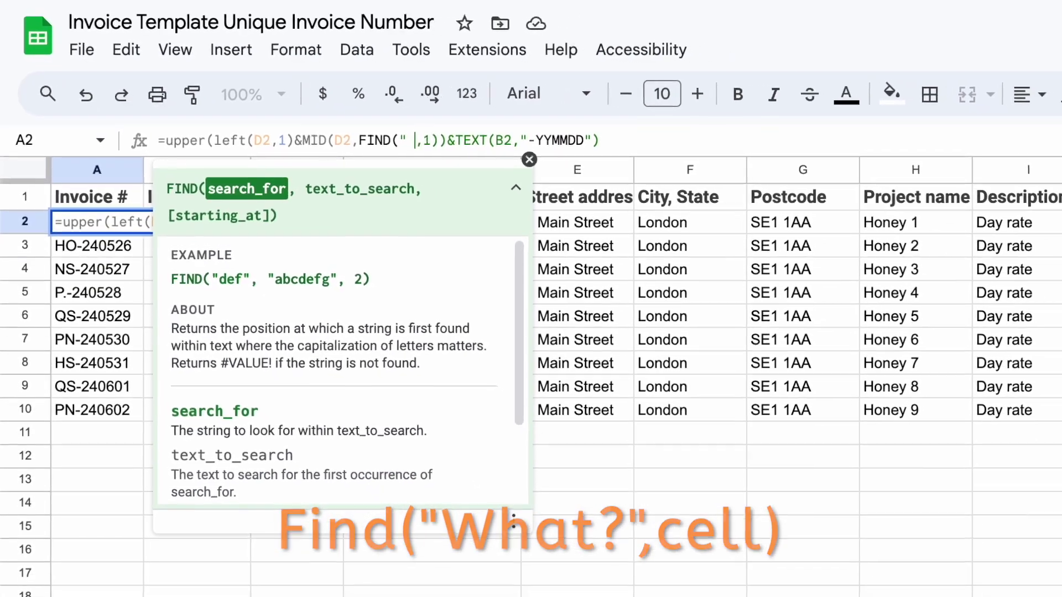
{"action": "type", "text": ", "}
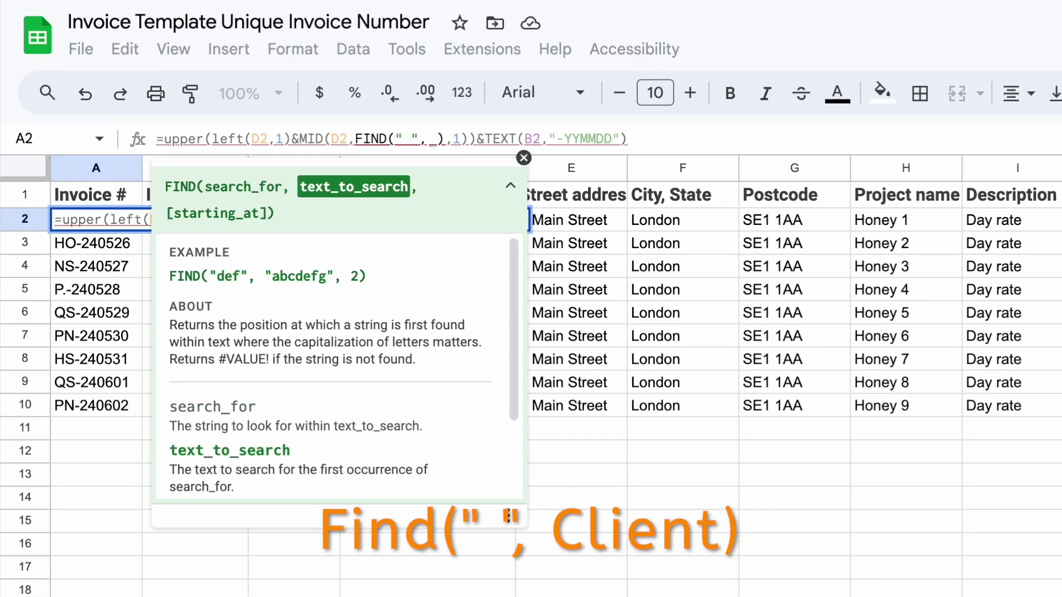
{"action": "type", "text": "D2"}
{"action": "key", "text": "Return"}
{"action": "key", "text": "Up"}
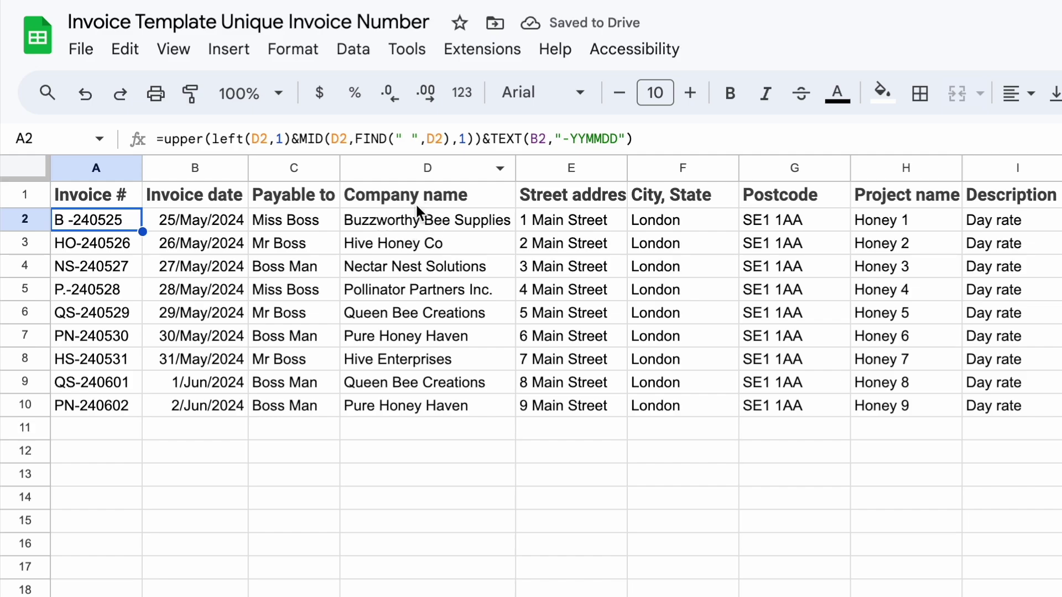
{"action": "left_click", "coordinate": [449, 139]}
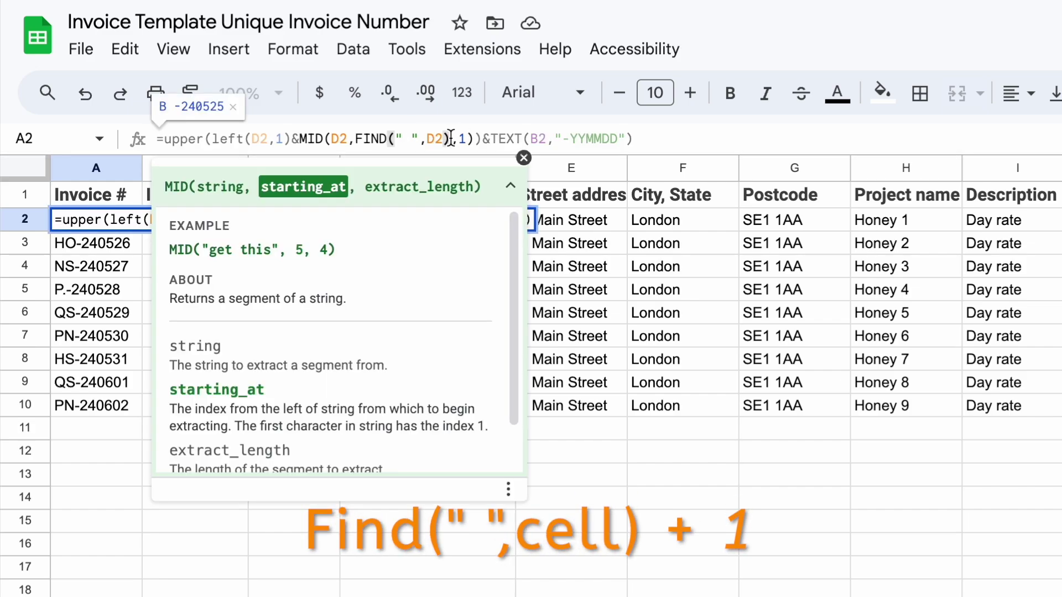
{"action": "type", "text": "+1"}
{"action": "key", "text": "Return"}
{"action": "key", "text": "Up"}
Step: Paste A2's formula into A2:A10, then begin appending &Text(ROW(D2) to A2
{"action": "key", "text": "ctrl+c"}
{"action": "key", "text": "ctrl+shift+Down"}
{"action": "key", "text": "ctrl+v"}
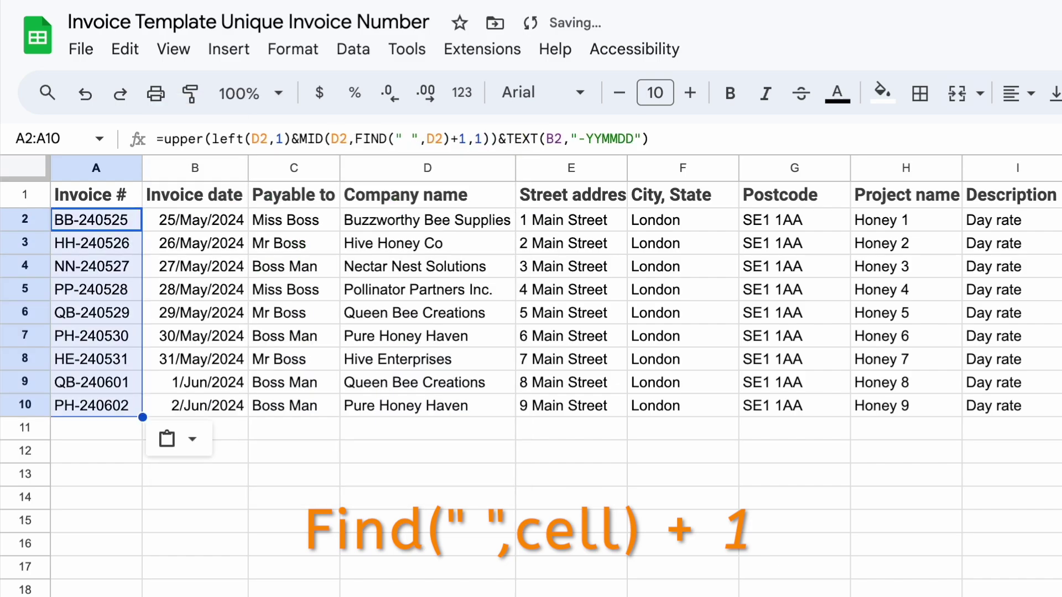
{"action": "left_click", "coordinate": [676, 141]}
{"action": "type", "text": "&Text(ROW(D2"}
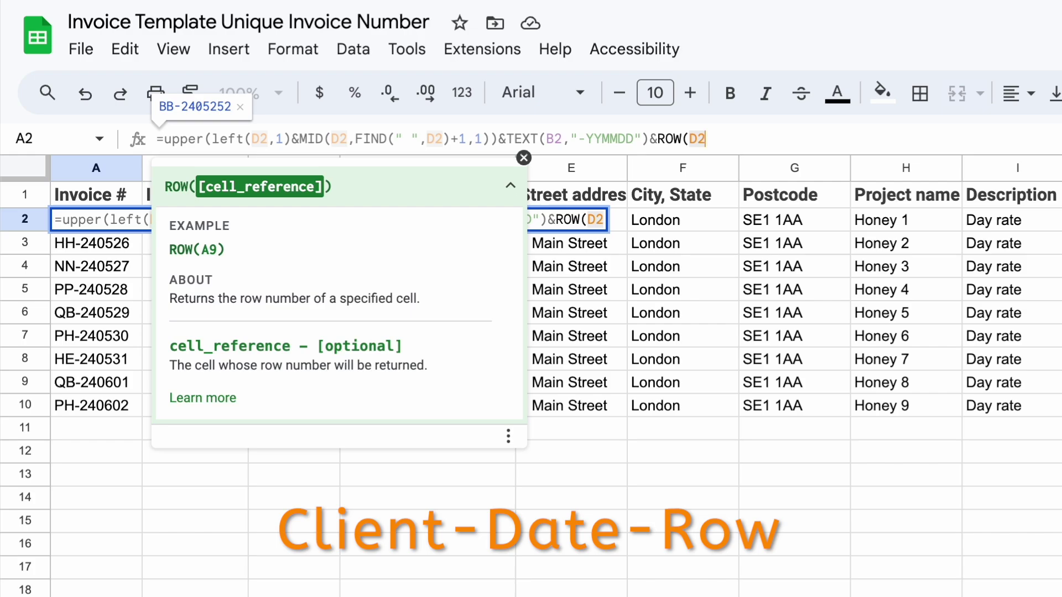
{"action": "type", "text": ")"}
Step: Complete A2's suffix as Text(ROW(D2),"-00"), auto-fit column A and fill down to row 10
{"action": "left_click", "coordinate": [658, 139]}
{"action": "type", "text": "Text(ROW(D2)"}
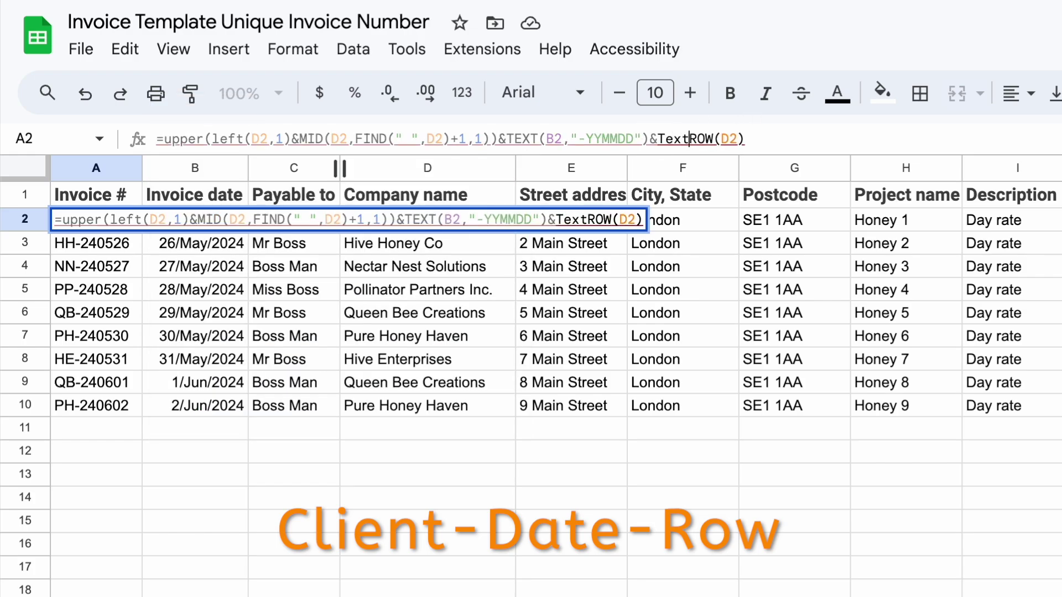
{"action": "type", "text": ",\"00"}
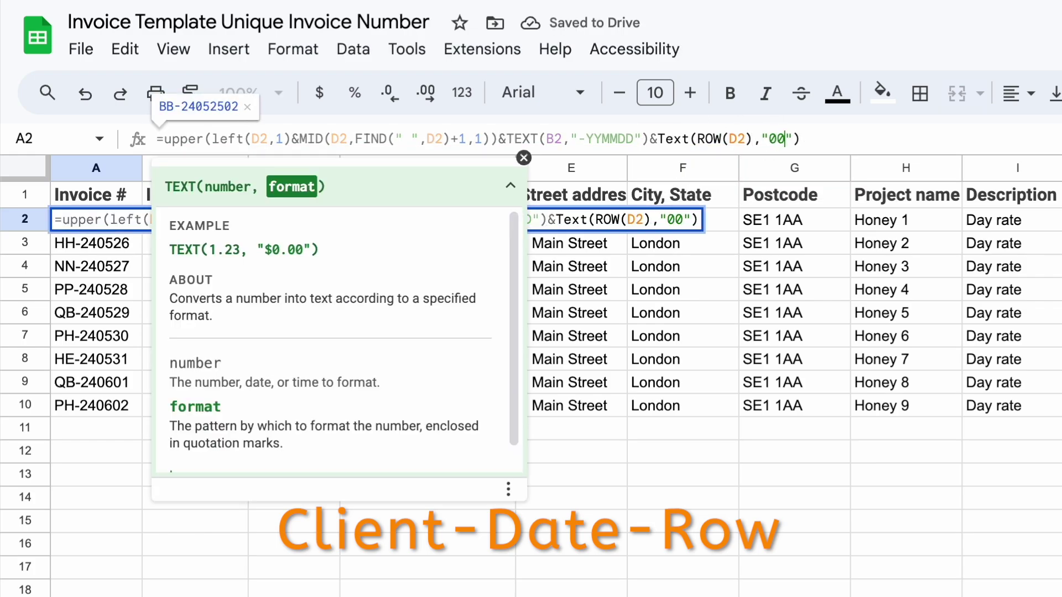
{"action": "type", "text": "-"}
{"action": "key", "text": "Return"}
{"action": "key", "text": "Up"}
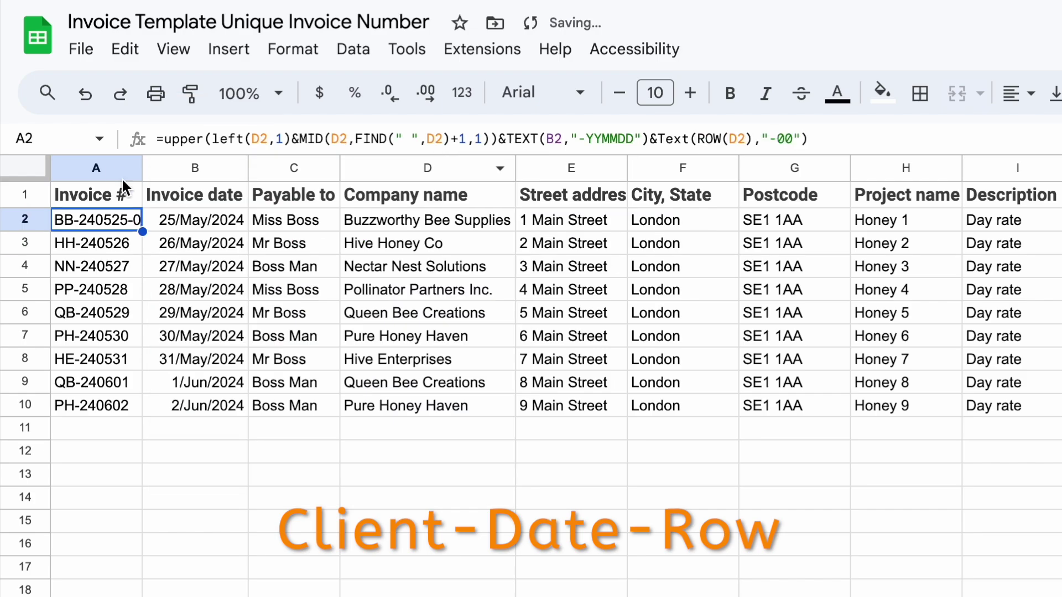
{"action": "double_click", "coordinate": [142, 172]}
{"action": "double_click", "coordinate": [160, 231]}
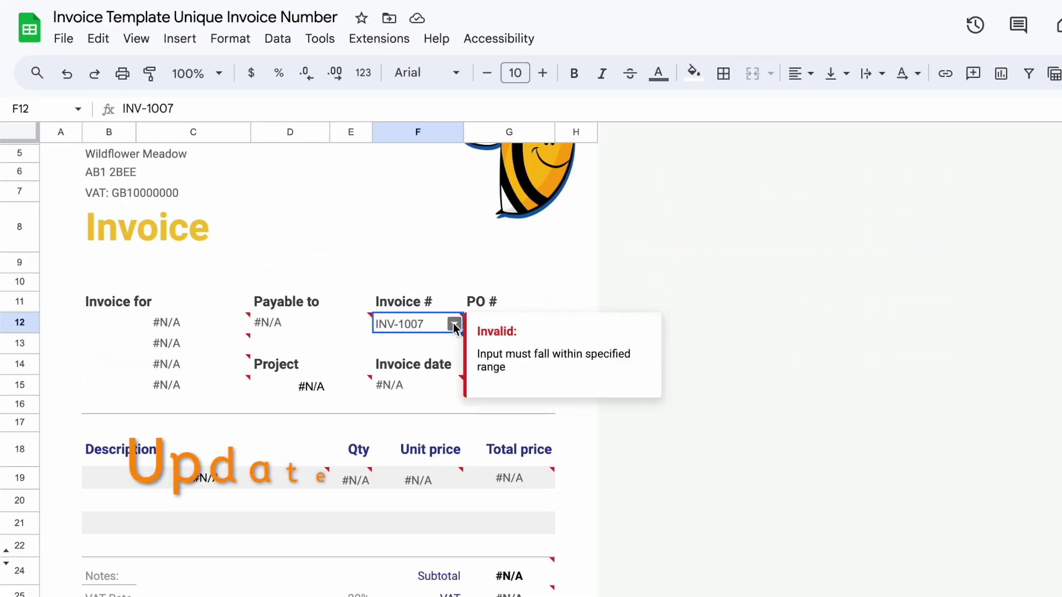
Step: Clear F12's old invoice number and remove all its existing validation rules
{"action": "key", "text": "Delete"}
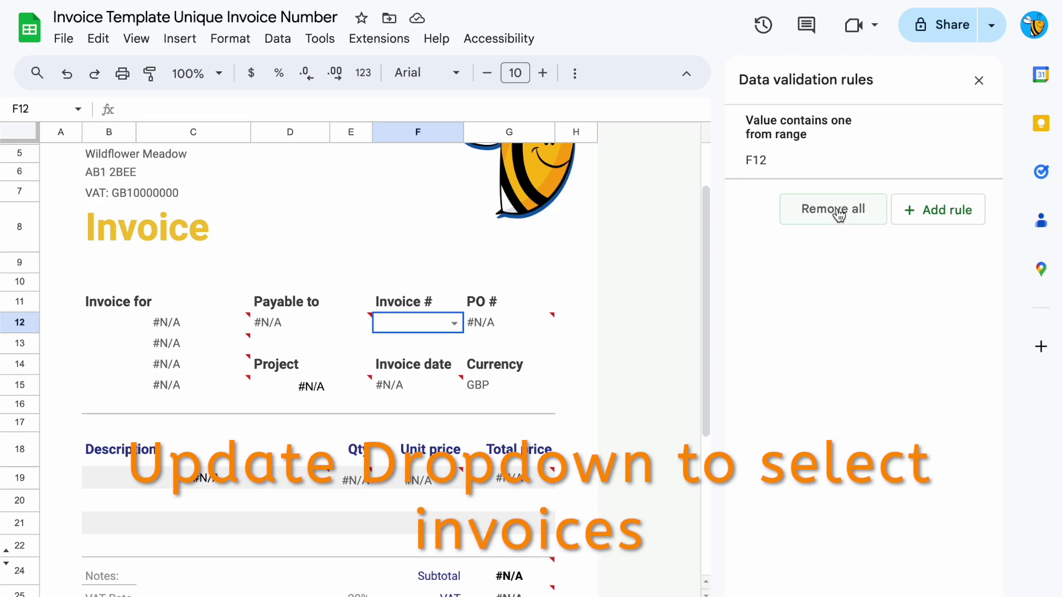
{"action": "left_click", "coordinate": [839, 214]}
{"action": "left_click", "coordinate": [643, 304]}
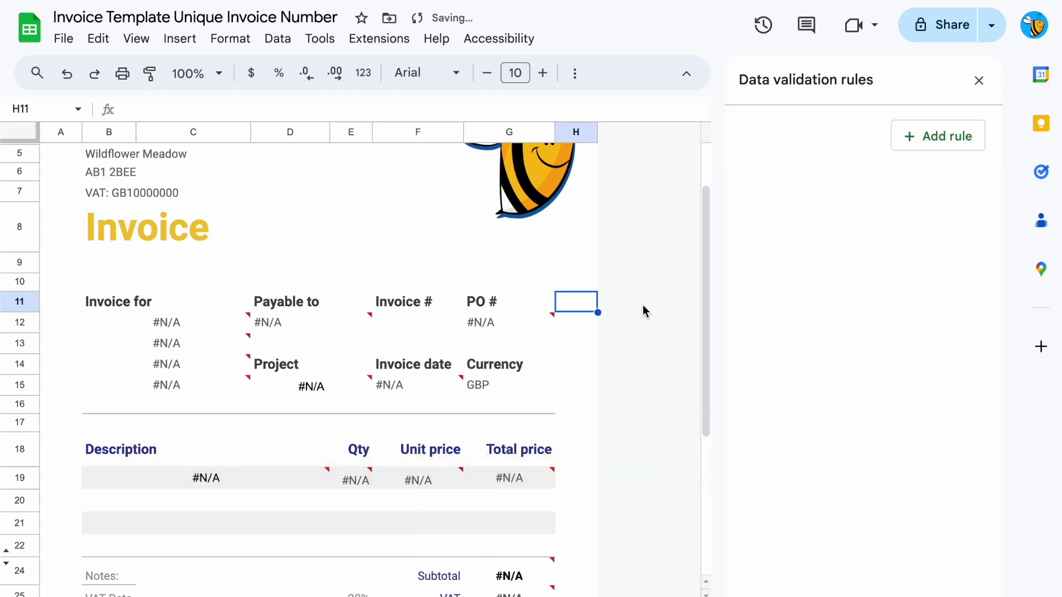
{"action": "left_click", "coordinate": [422, 322]}
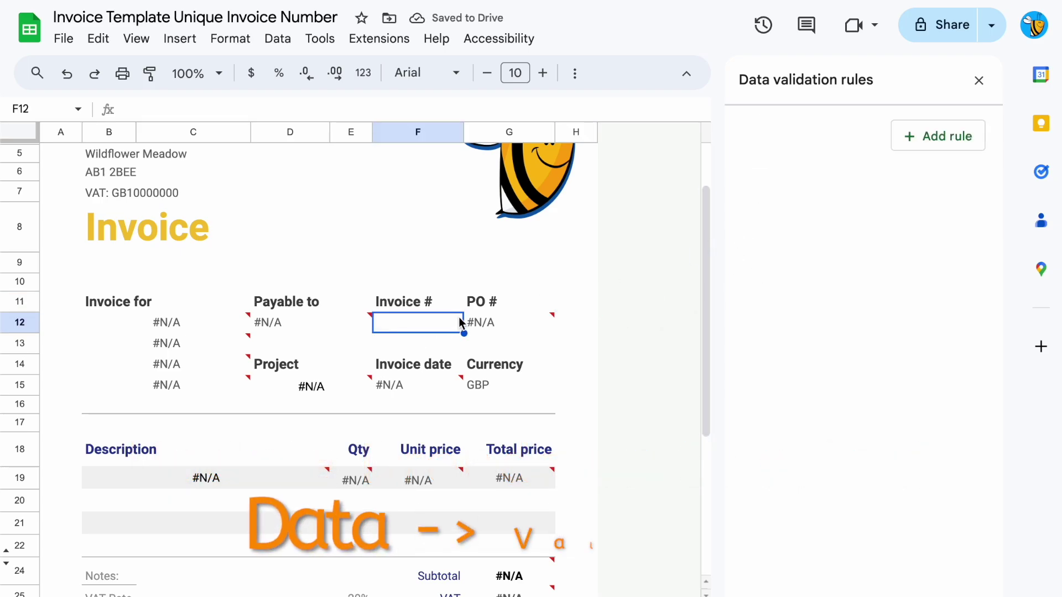
{"action": "left_click", "coordinate": [277, 38]}
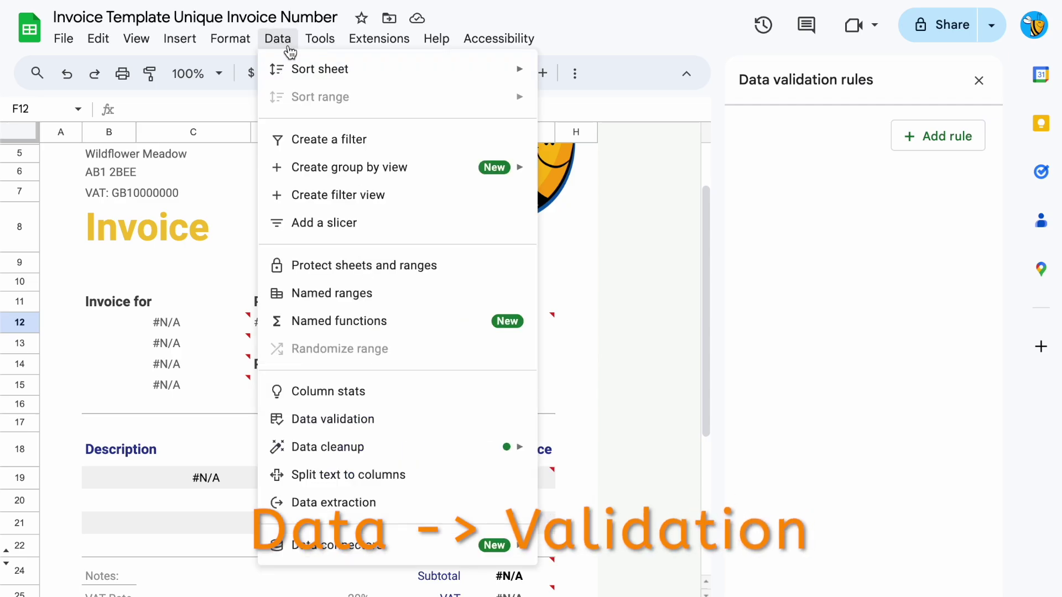
{"action": "left_click", "coordinate": [385, 425]}
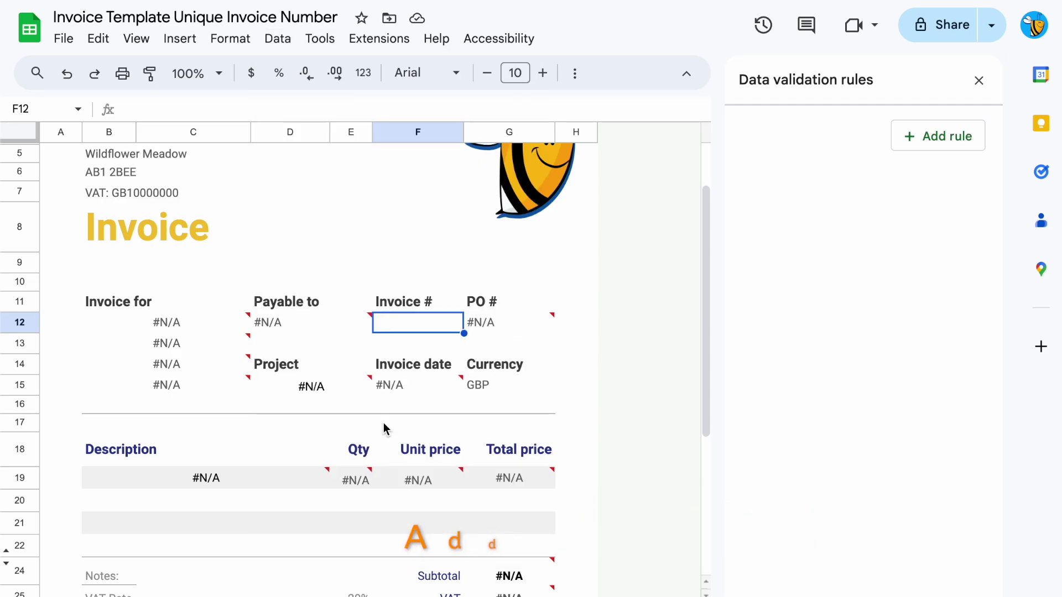
Step: Add a Dropdown (from a range) rule on F12 sourced from Database!A:A
{"action": "left_click", "coordinate": [943, 147]}
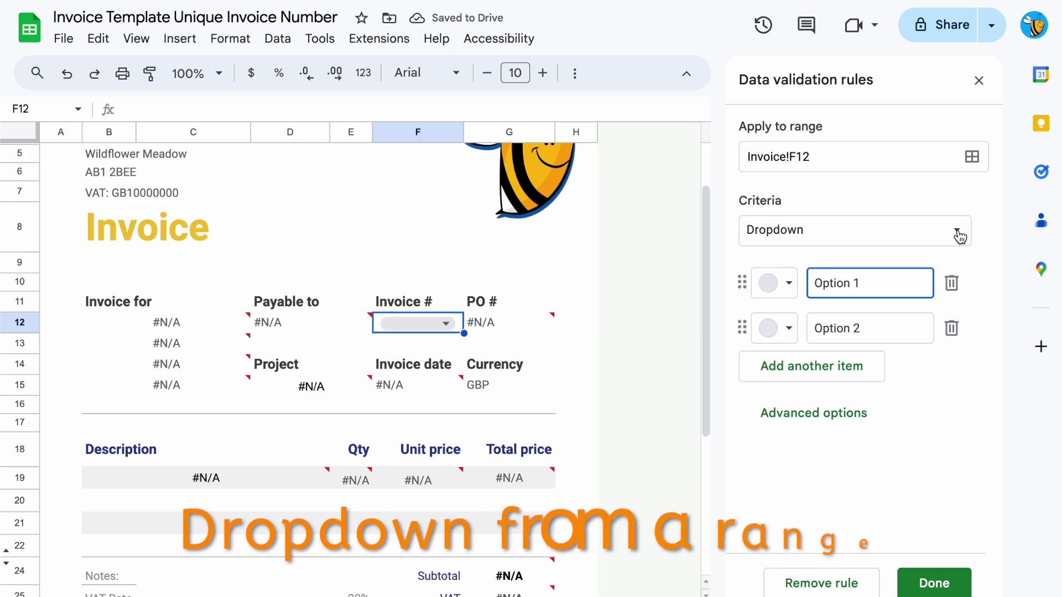
{"action": "left_click", "coordinate": [891, 231]}
{"action": "left_click", "coordinate": [894, 251]}
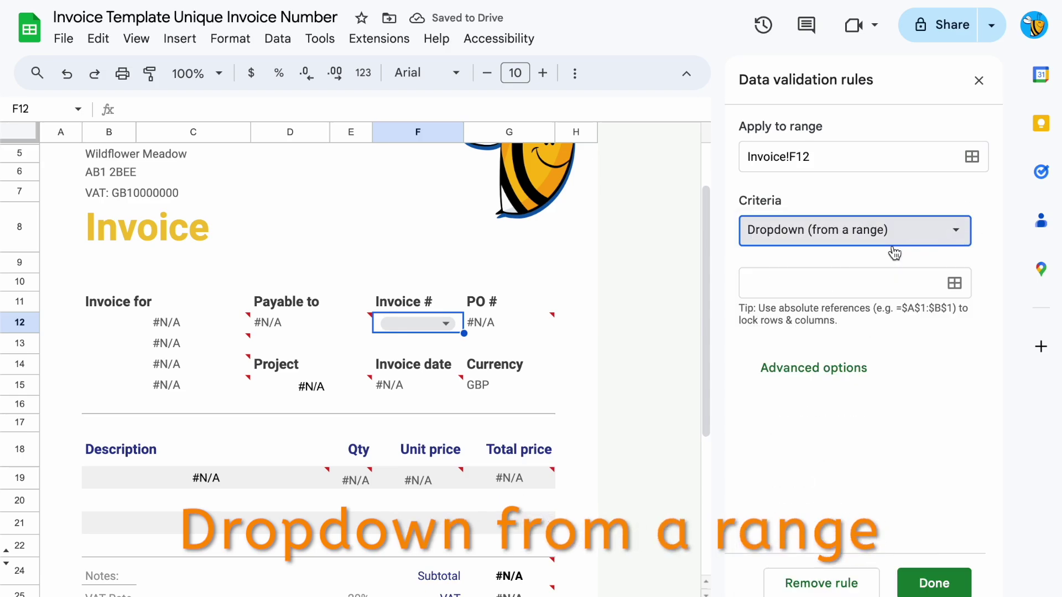
{"action": "left_click", "coordinate": [954, 284]}
{"action": "left_click", "coordinate": [507, 316]}
{"action": "type", "text": "="}
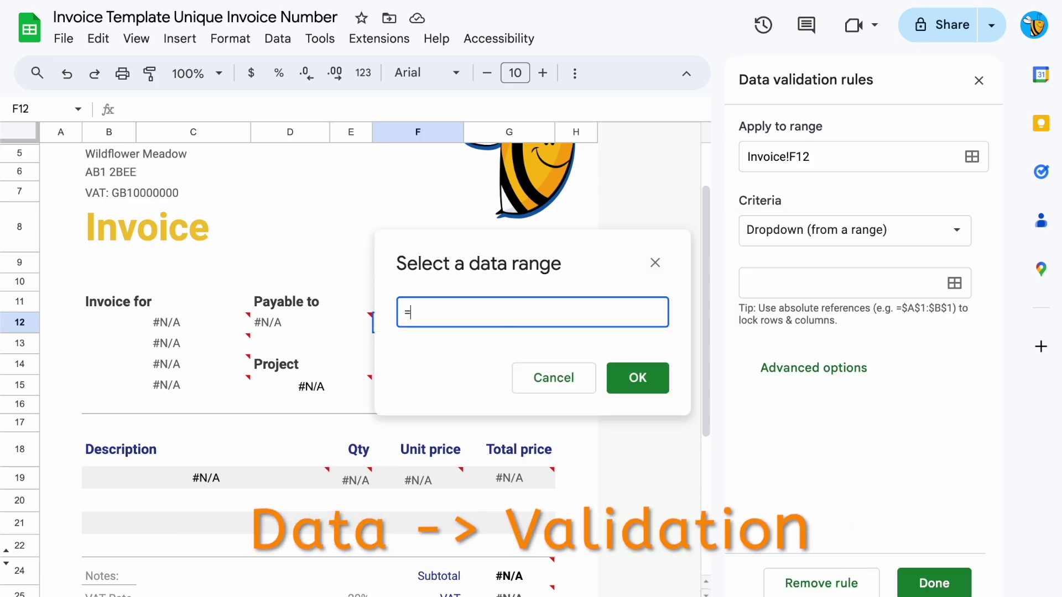
{"action": "key", "text": "ctrl+shift+Page_Down"}
{"action": "left_click", "coordinate": [209, 503]}
{"action": "left_click", "coordinate": [162, 192]}
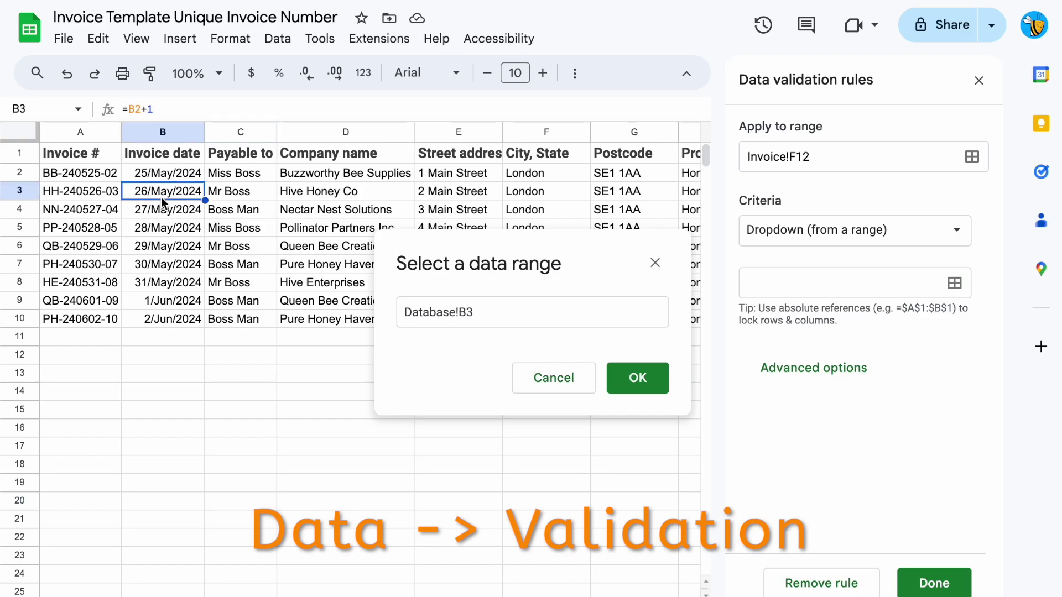
{"action": "left_click", "coordinate": [81, 132]}
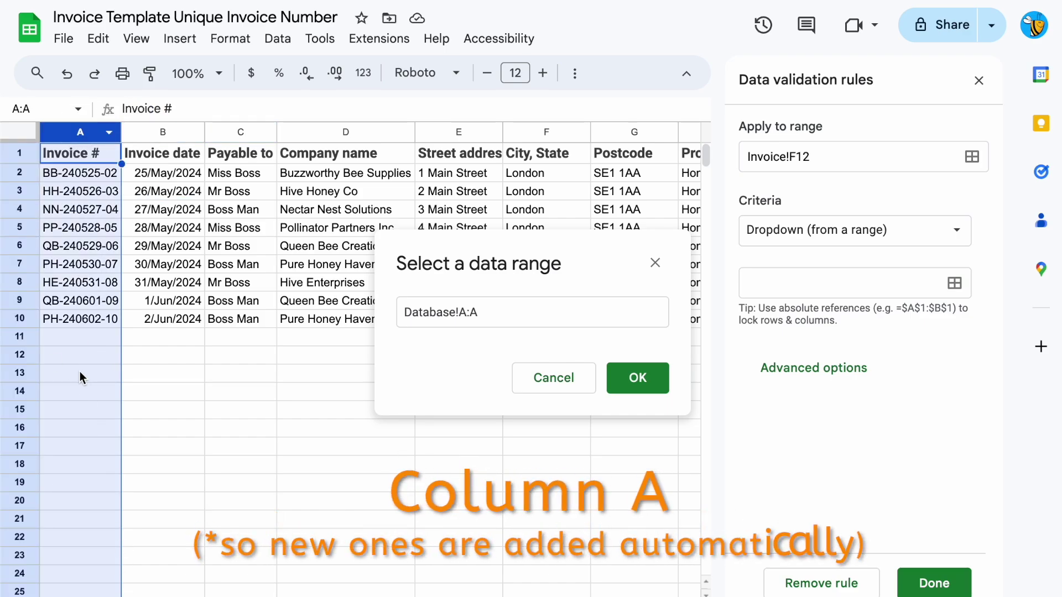
{"action": "left_click", "coordinate": [636, 378]}
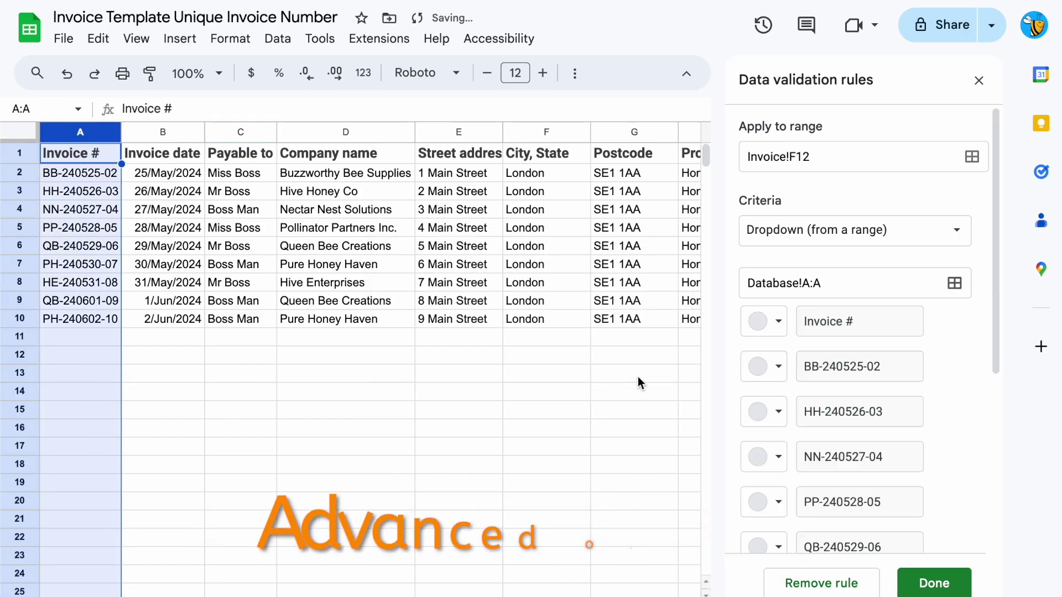
Step: Set the dropdown's advanced display style to Arrow and save the rule
{"action": "scroll", "coordinate": [824, 529], "scroll_direction": "down", "scroll_amount": 5}
{"action": "left_click", "coordinate": [824, 529]}
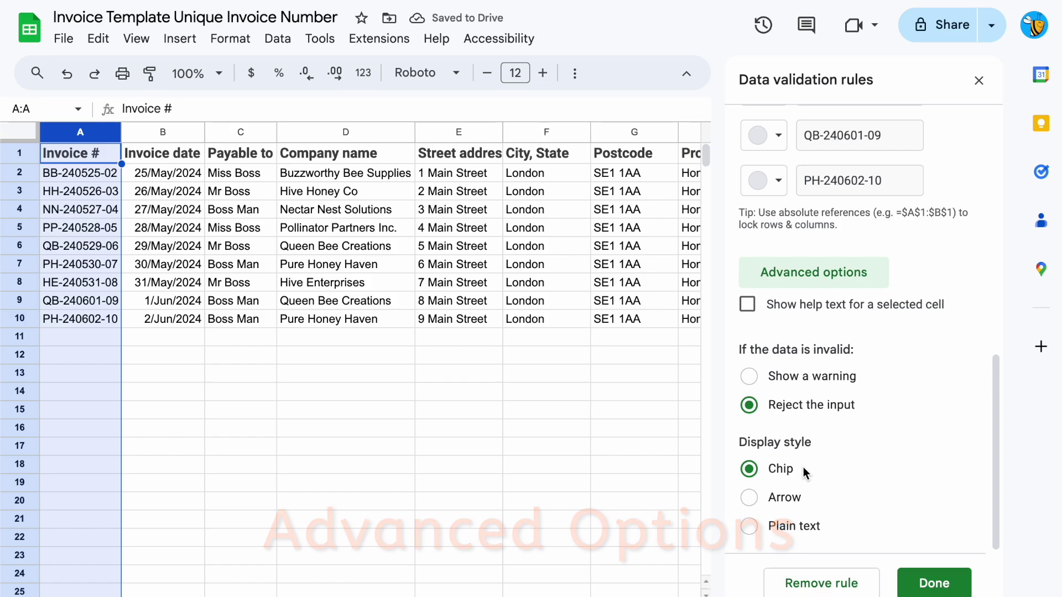
{"action": "left_click", "coordinate": [785, 499]}
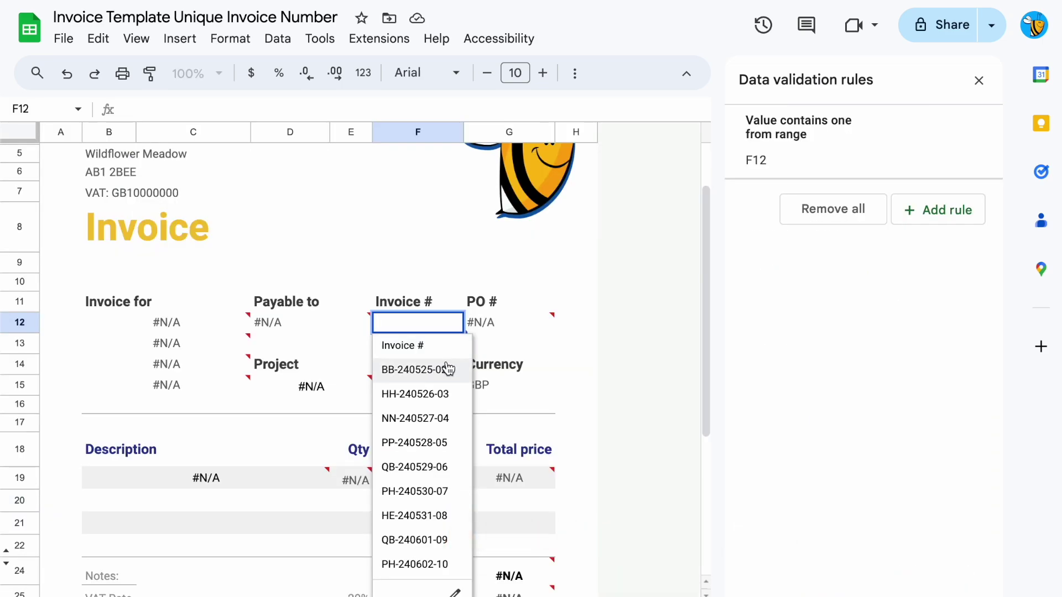
{"action": "left_click", "coordinate": [446, 368]}
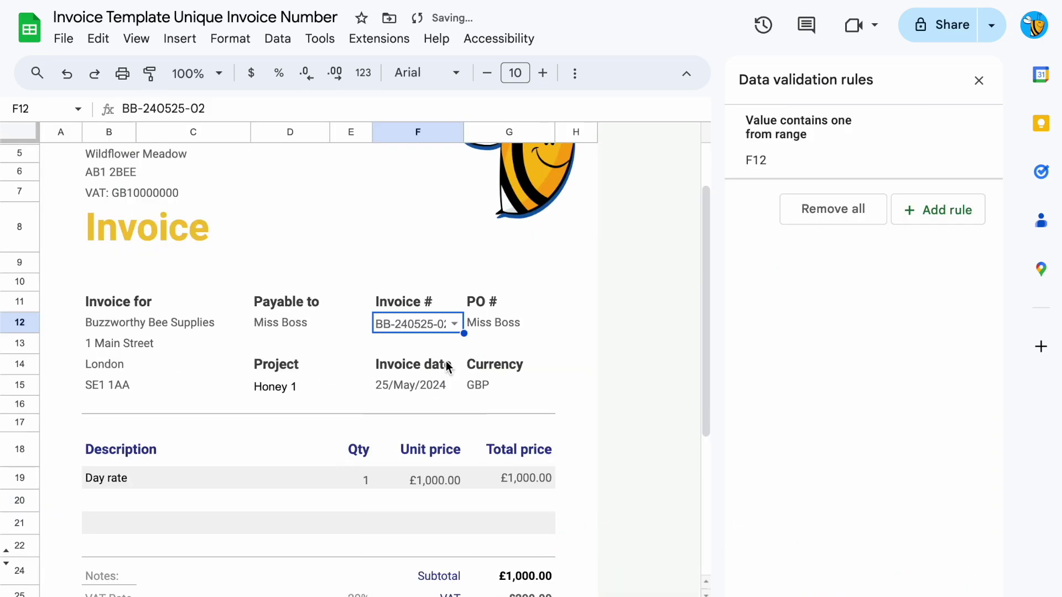
Step: Select PH-240602-10 in the F12 dropdown and inspect the Day rate lookup formula
{"action": "left_click", "coordinate": [455, 324]}
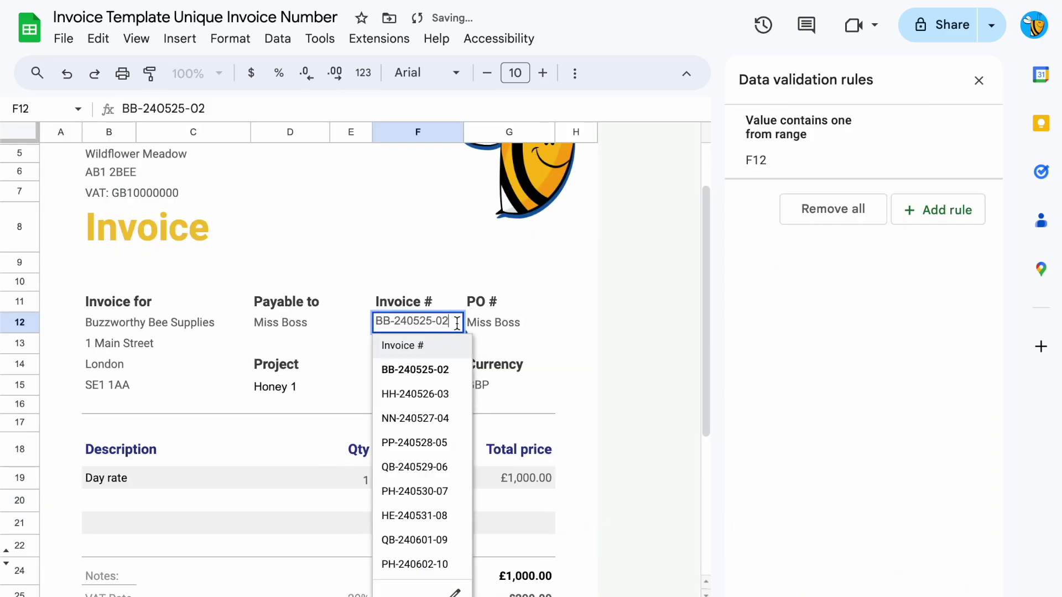
{"action": "left_click", "coordinate": [416, 567]}
{"action": "left_click", "coordinate": [261, 472]}
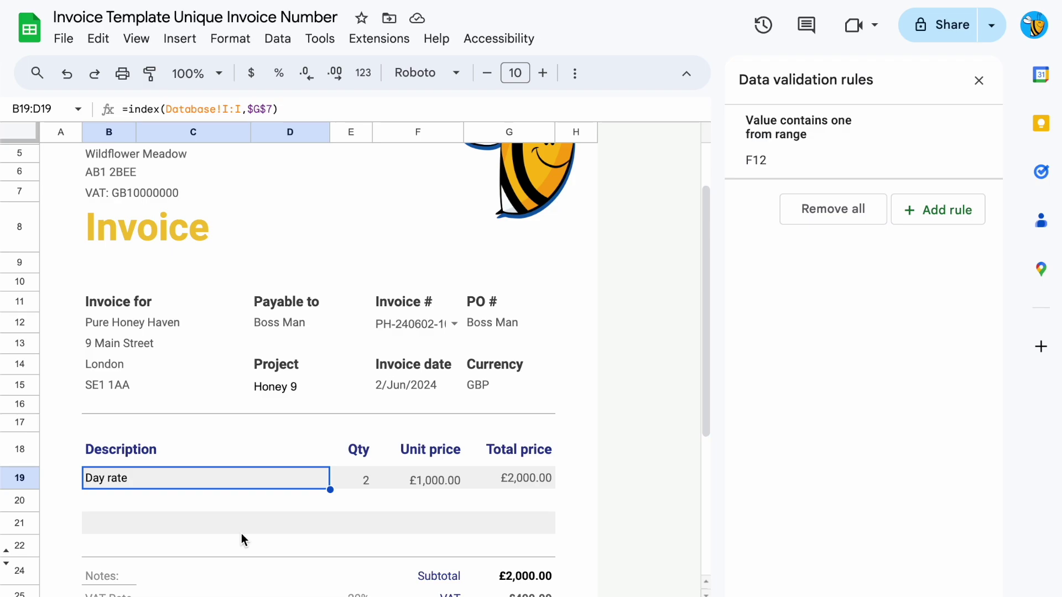
{"action": "scroll", "coordinate": [206, 564], "scroll_direction": "down", "scroll_amount": 3}
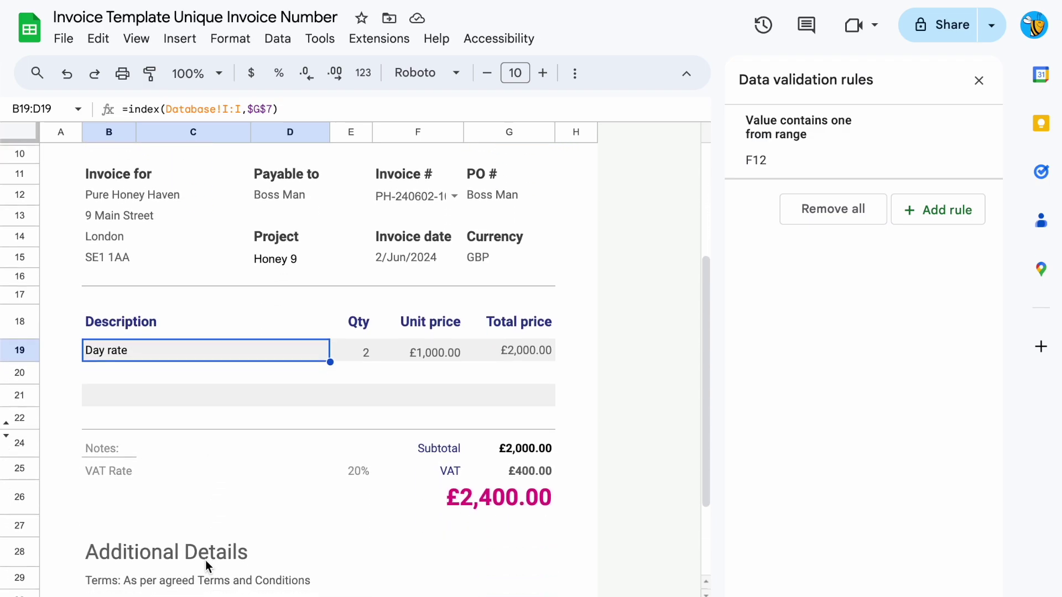
{"action": "scroll", "coordinate": [206, 564], "scroll_direction": "down", "scroll_amount": 3}
Step: Set B33 to ="When making payment please use the reference number "&F12 and widen column F
{"action": "left_click", "coordinate": [121, 552]}
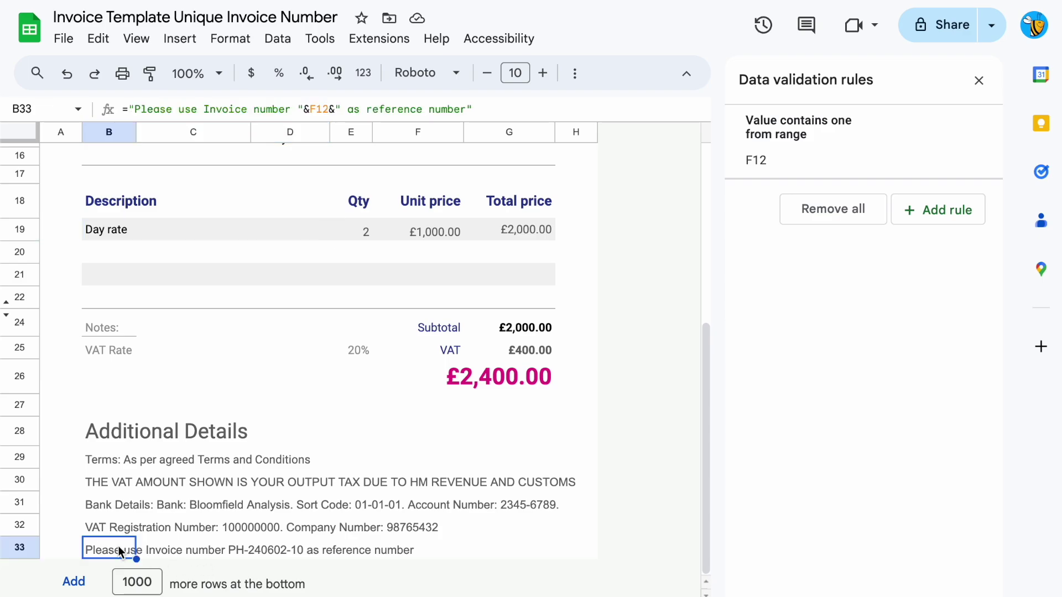
{"action": "key", "text": "Delete"}
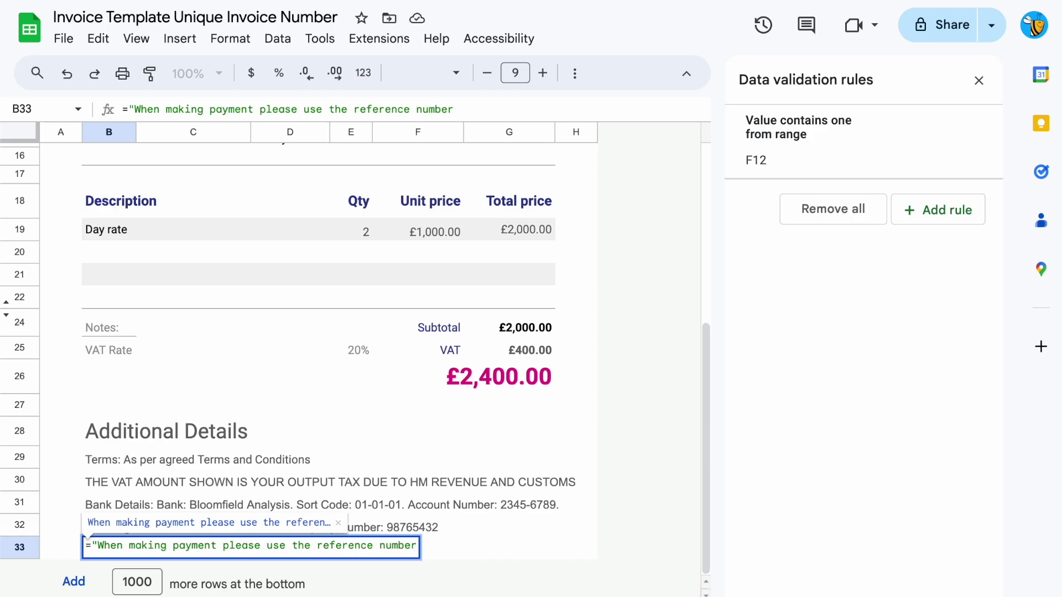
{"action": "type", "text": "&"}
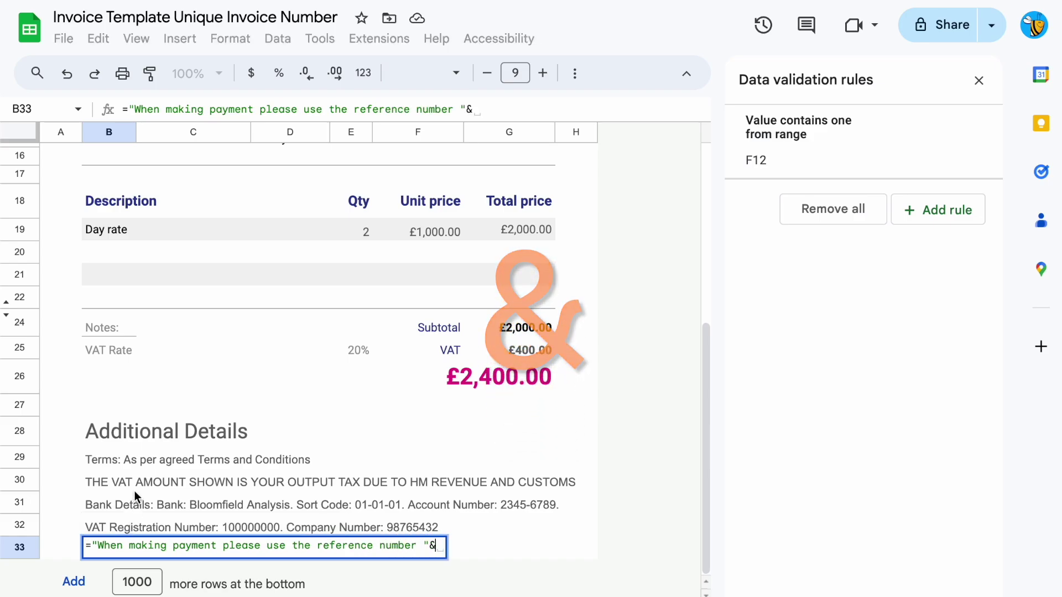
{"action": "scroll", "coordinate": [208, 371], "scroll_direction": "up", "scroll_amount": 6}
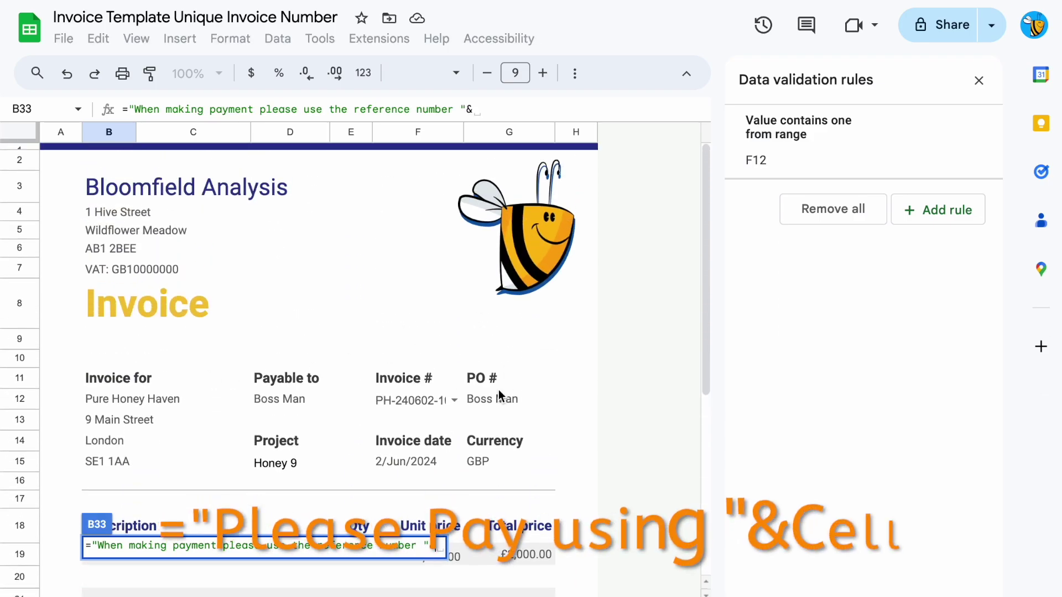
{"action": "left_click", "coordinate": [412, 399]}
{"action": "key", "text": "Return"}
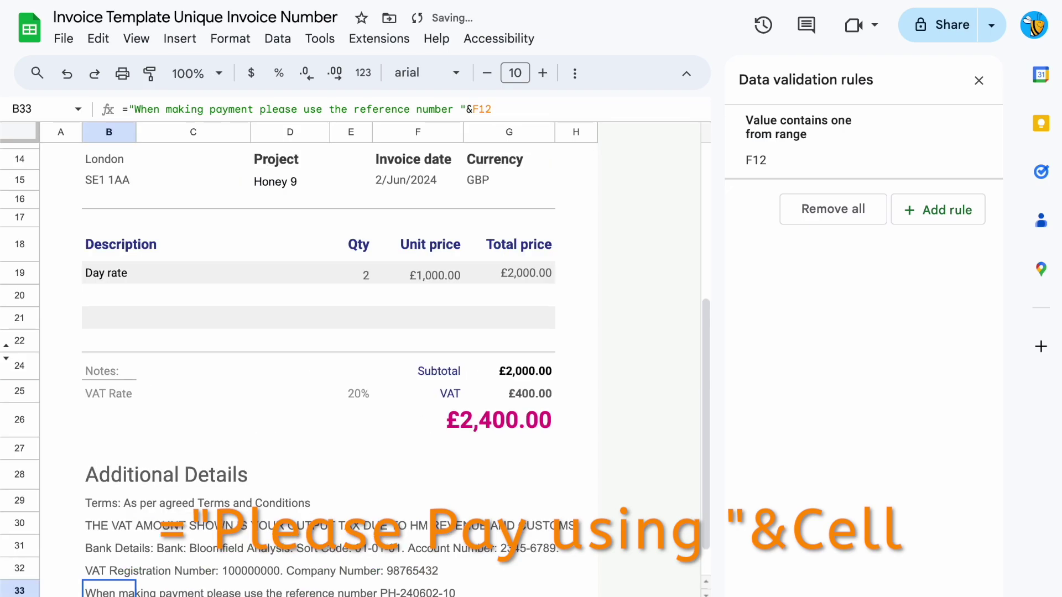
{"action": "scroll", "coordinate": [419, 415], "scroll_direction": "down", "scroll_amount": 1}
{"action": "scroll", "coordinate": [295, 403], "scroll_direction": "up", "scroll_amount": 5}
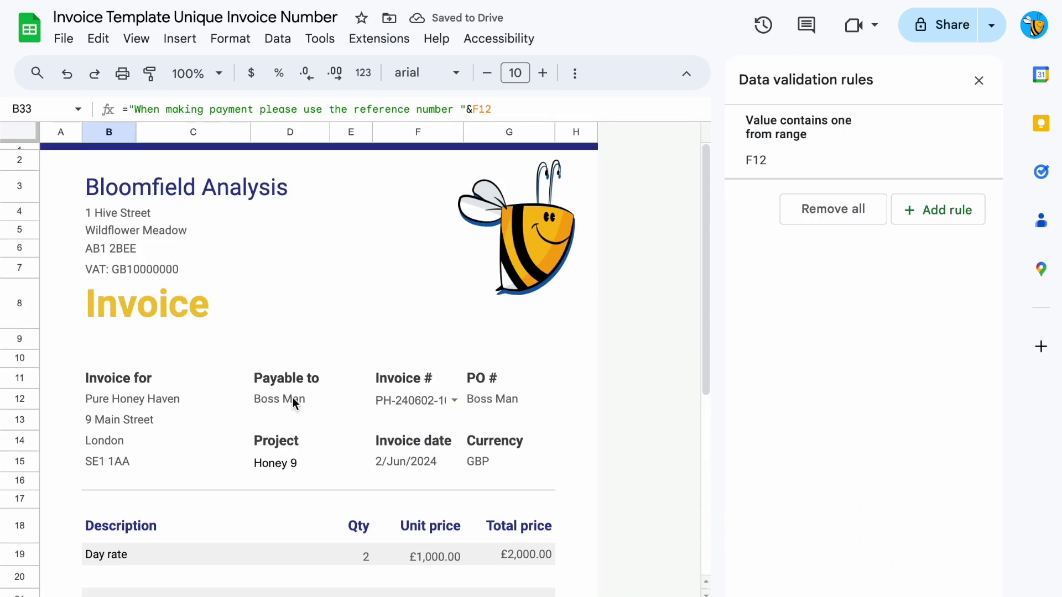
{"action": "left_click_drag", "start_coordinate": [462, 132], "coordinate": [478, 132]}
Step: Pick QB-240529-06 from the F12 dropdown and check the payment line in row 33
{"action": "left_click", "coordinate": [471, 400]}
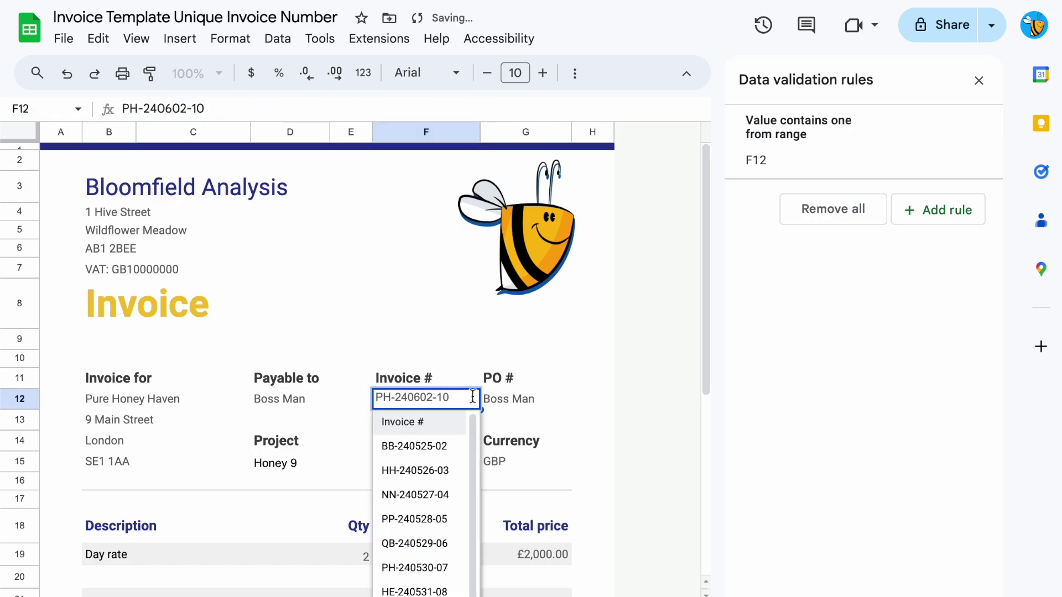
{"action": "left_click", "coordinate": [436, 535]}
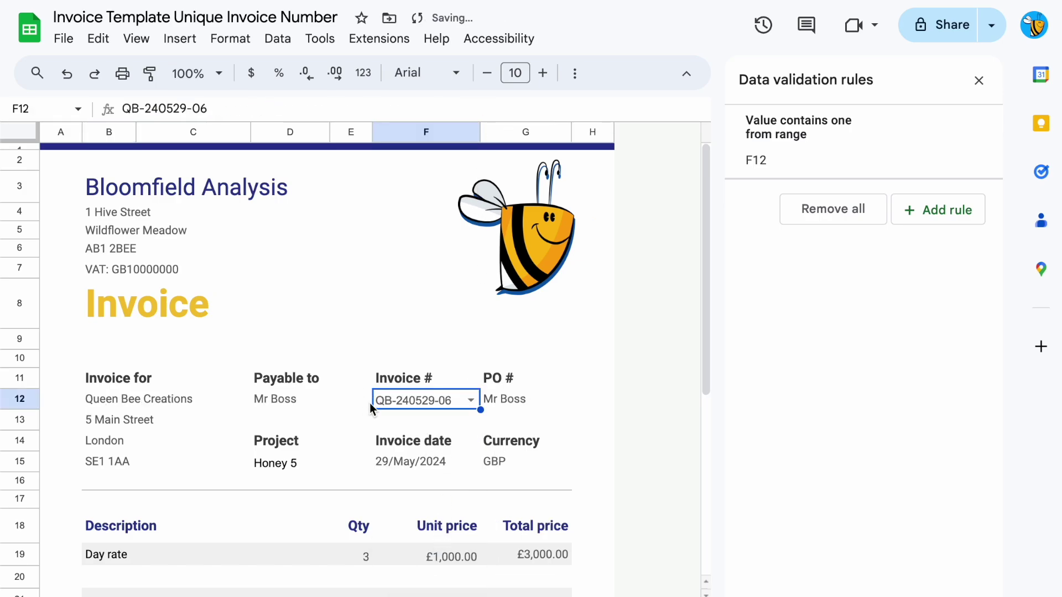
{"action": "scroll", "coordinate": [388, 478], "scroll_direction": "down", "scroll_amount": 5}
{"action": "scroll", "coordinate": [233, 272], "scroll_direction": "up", "scroll_amount": 2}
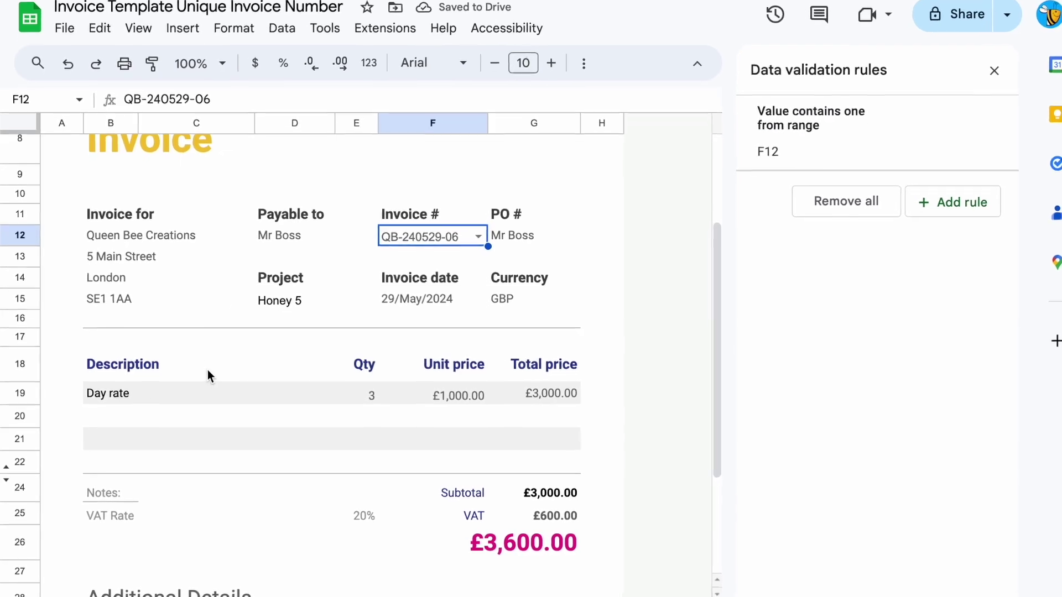
{"action": "scroll", "coordinate": [209, 370], "scroll_direction": "down", "scroll_amount": 3}
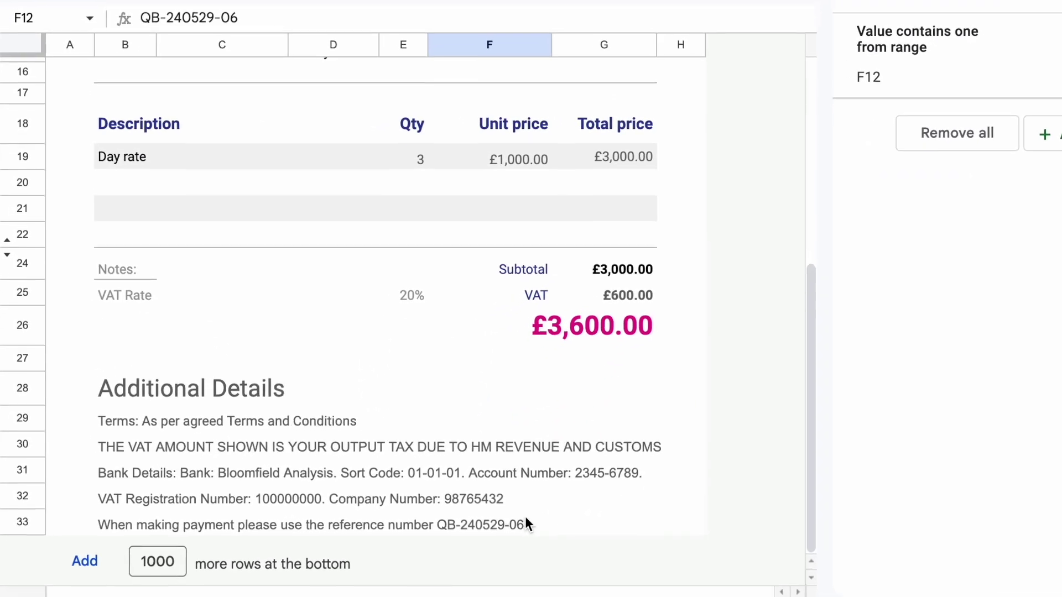